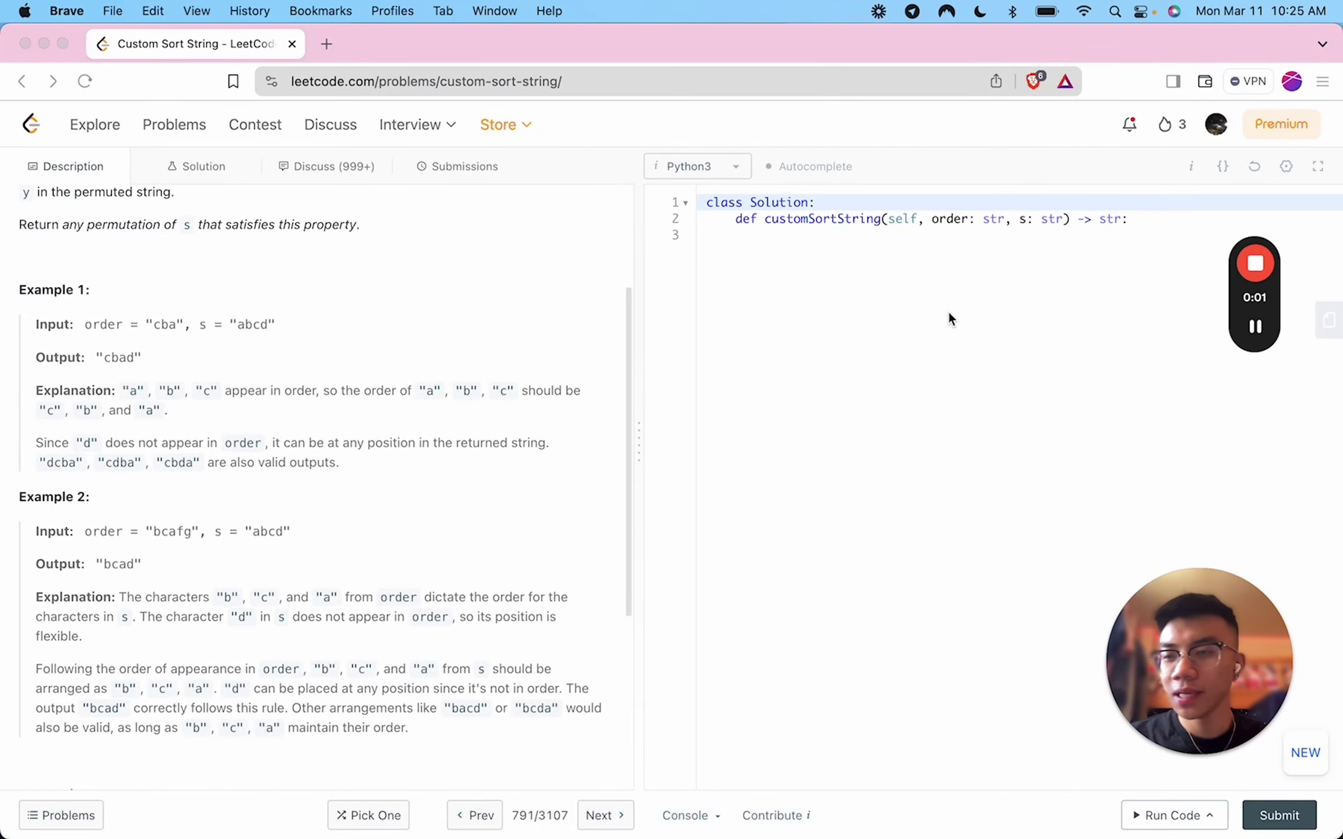
scroll(255, 490, "up", 3)
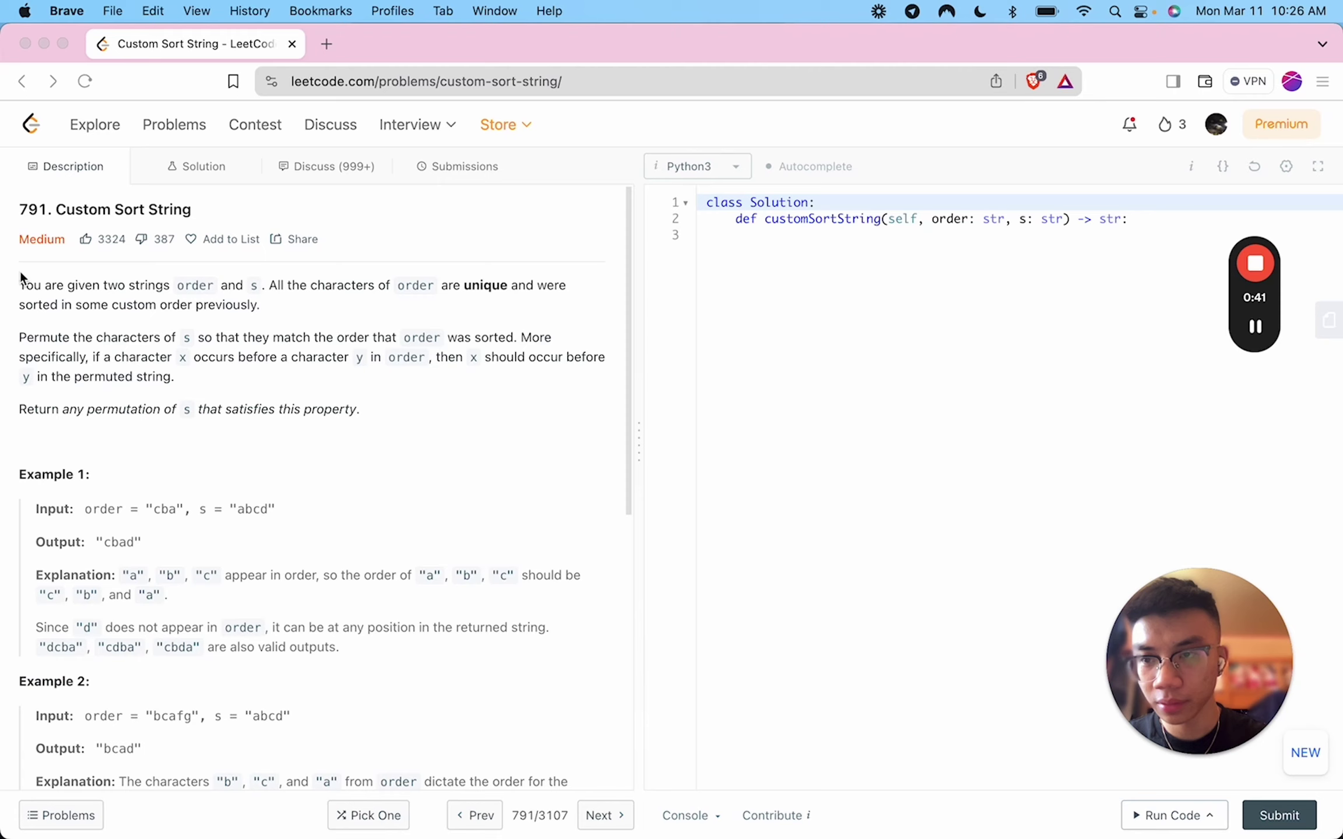
- Start a '#' comment on line 3 inside the empty customSortString method
left_click(1003, 301)
type("#")
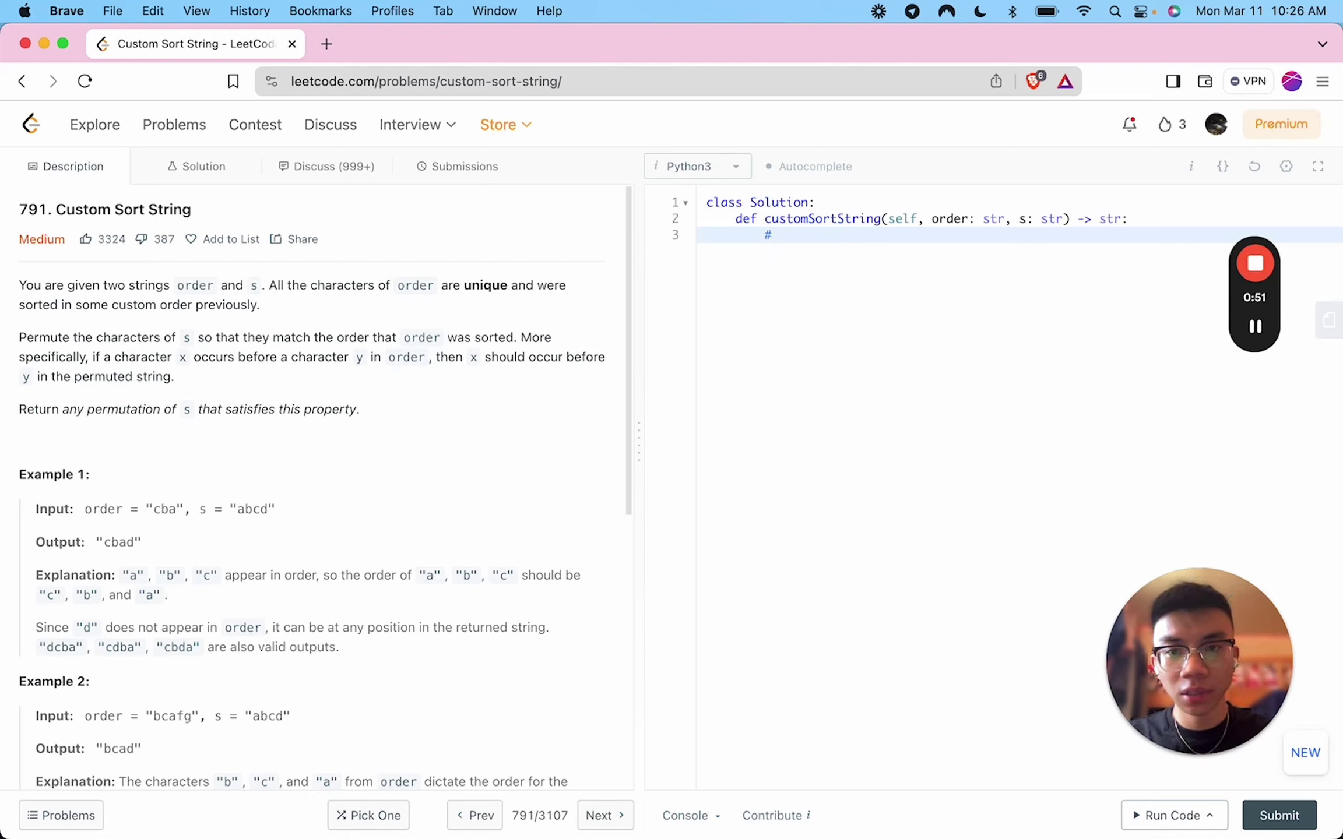
type(" count a")
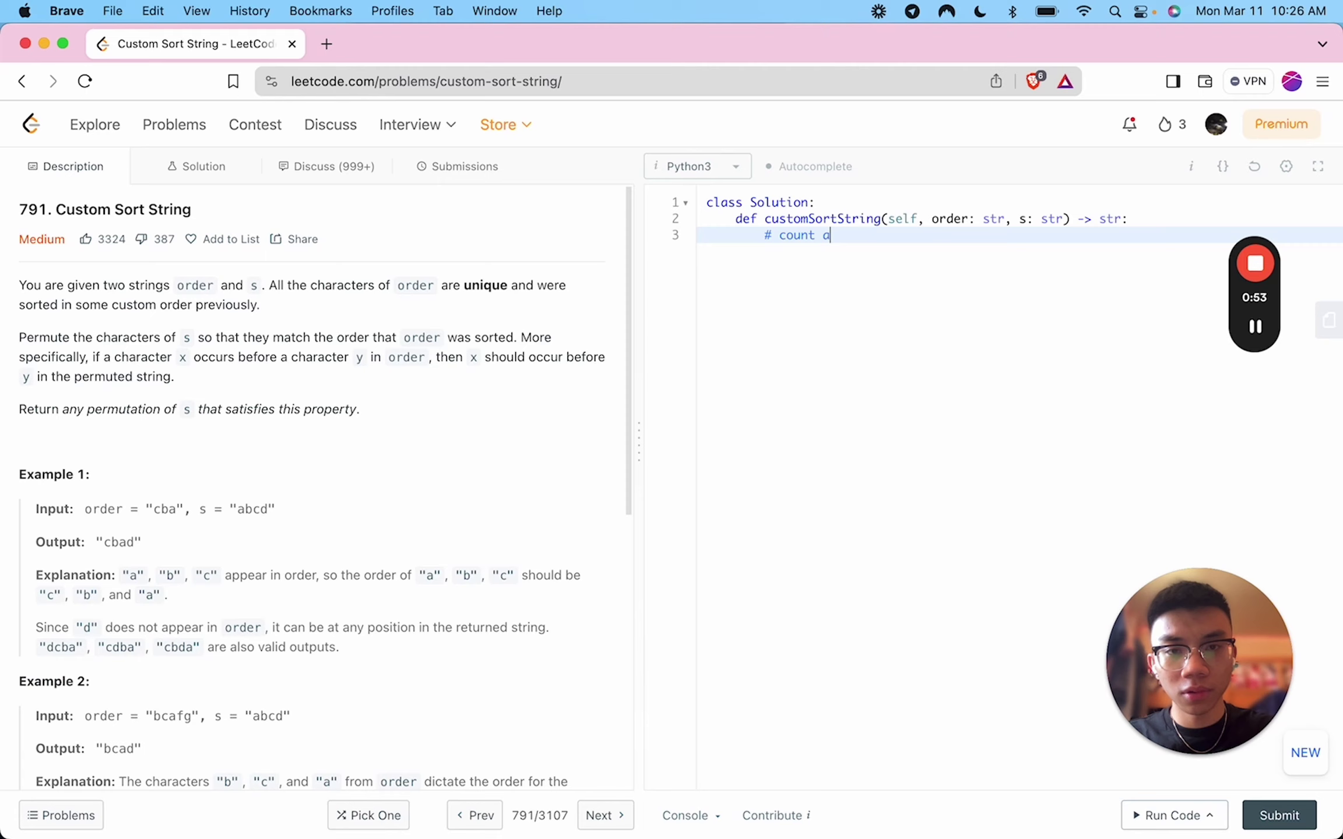
type("ll the characters i")
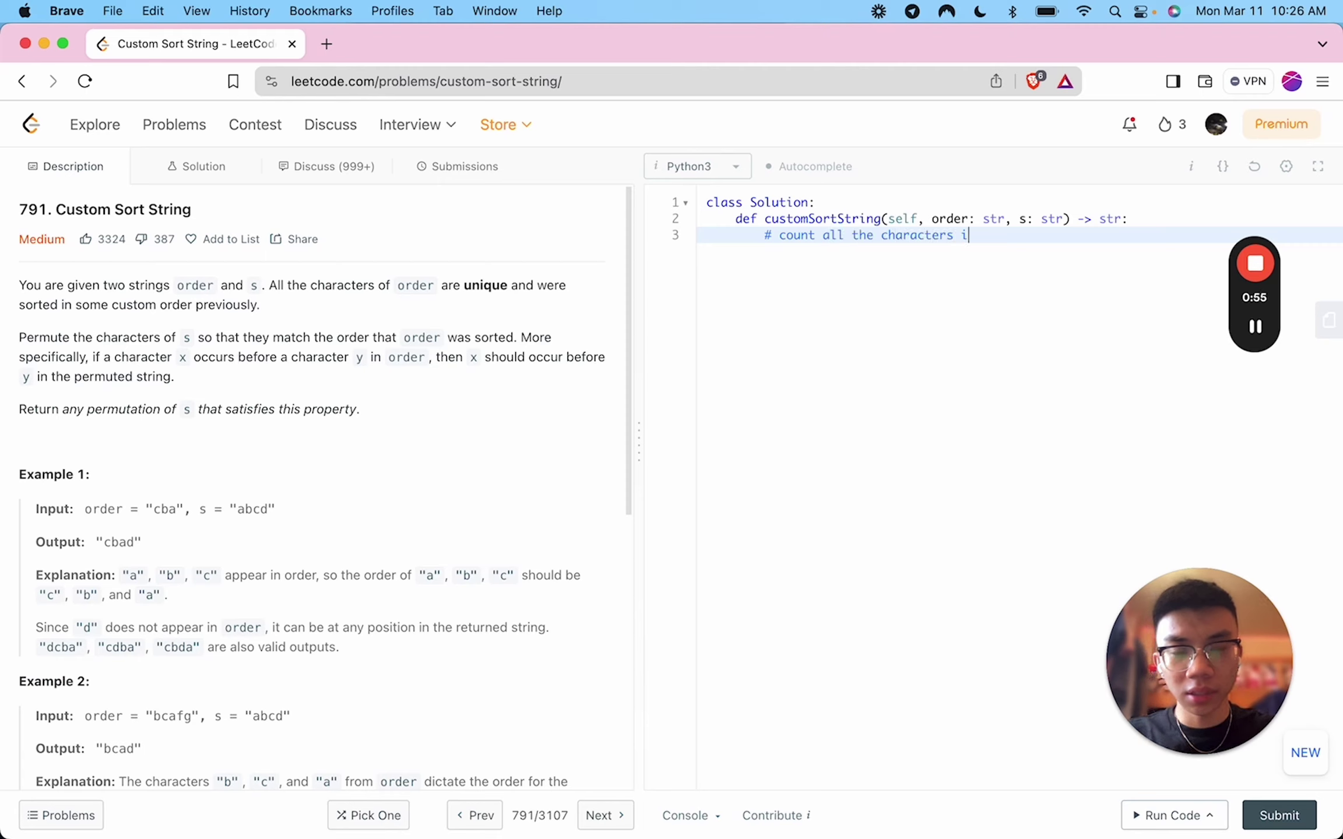
type("n S")
- Write plan comments 'count all the characters in S' and 'iterate through order and pop characters from S and add to result'
key("Return")
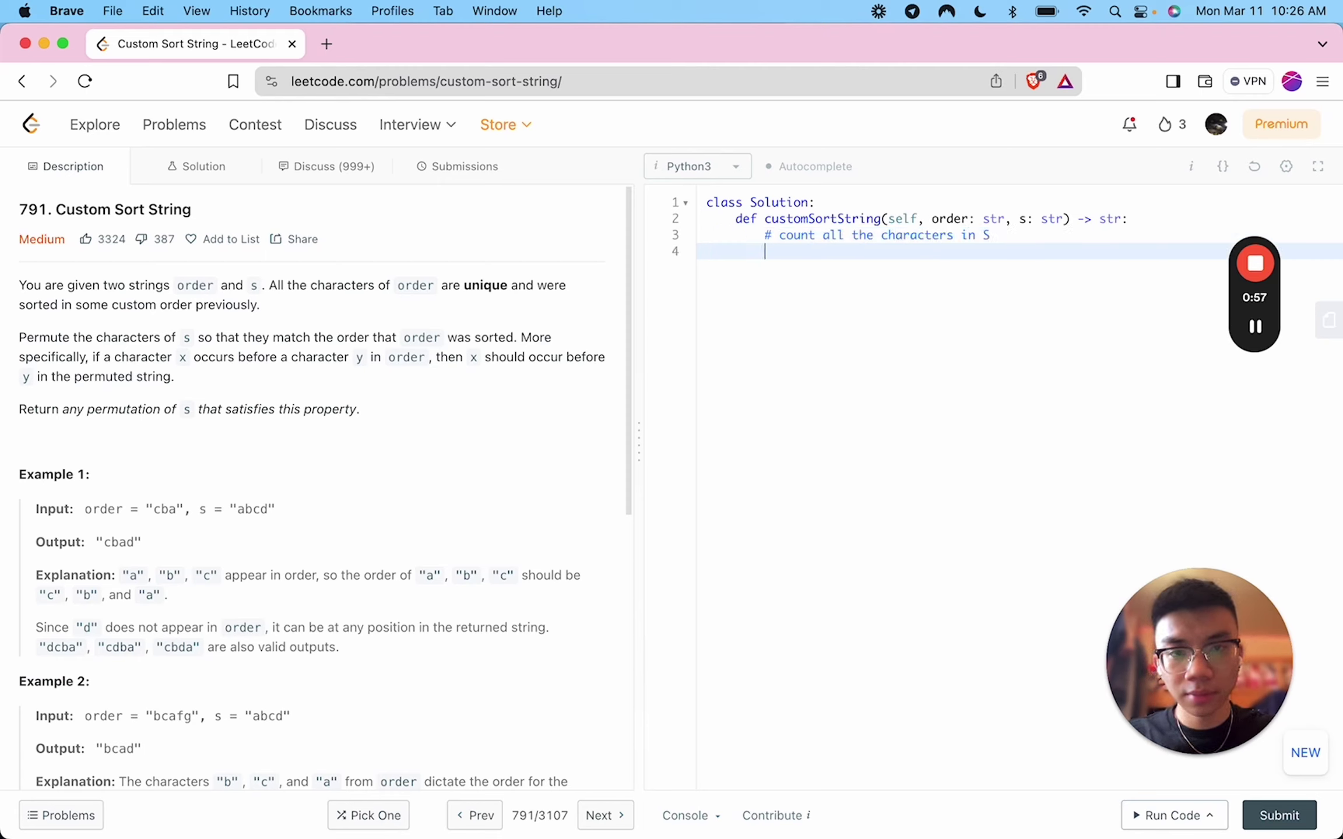
left_click_drag(234, 508, 276, 510)
left_click(236, 506)
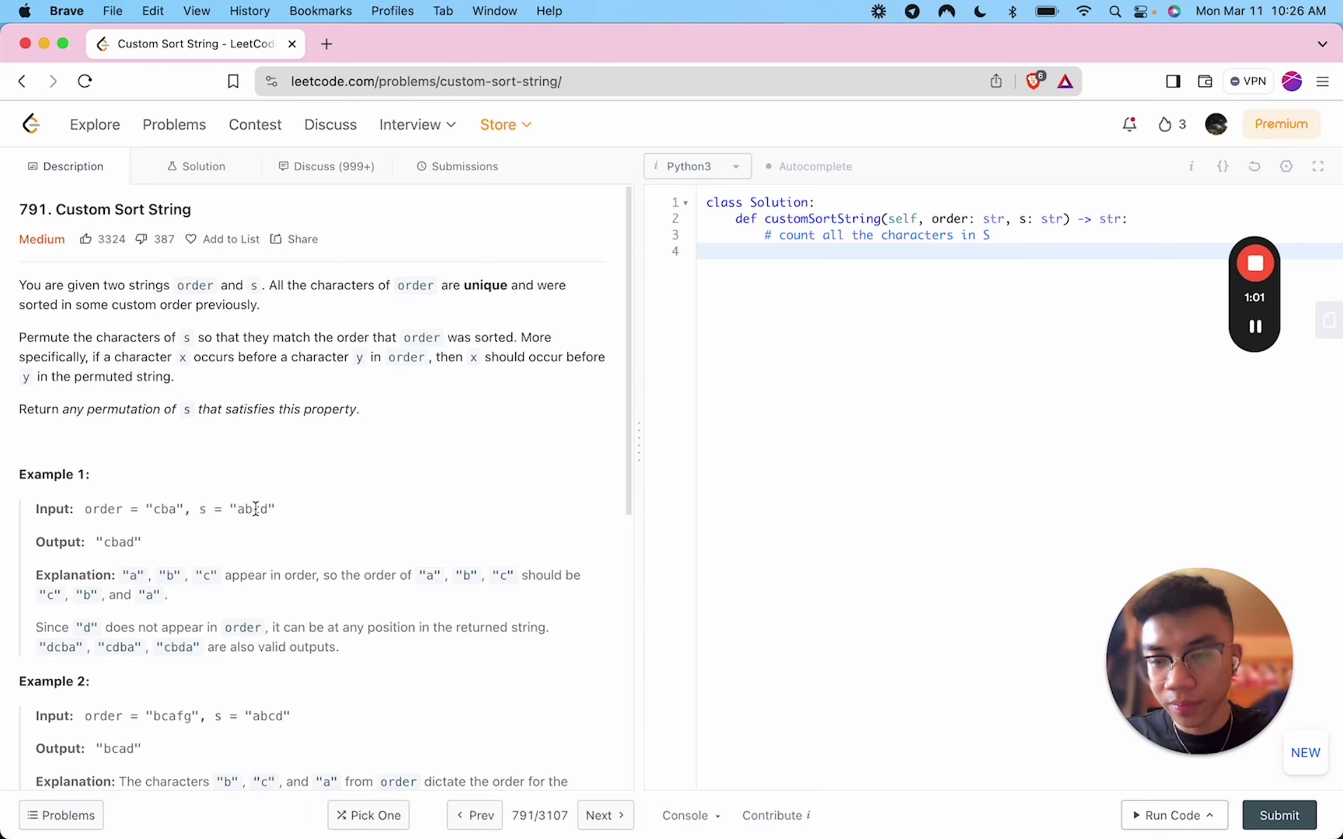
left_click(852, 371)
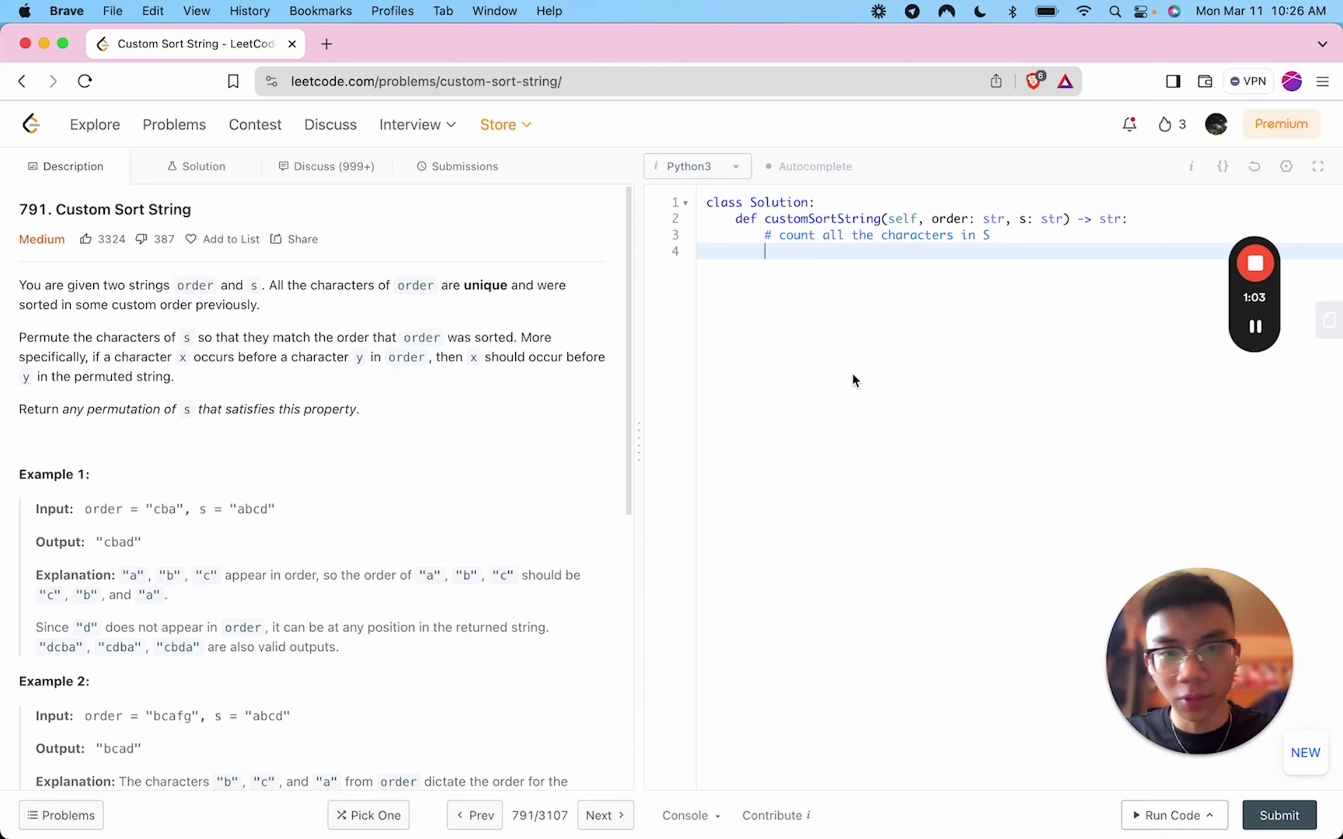
type("#")
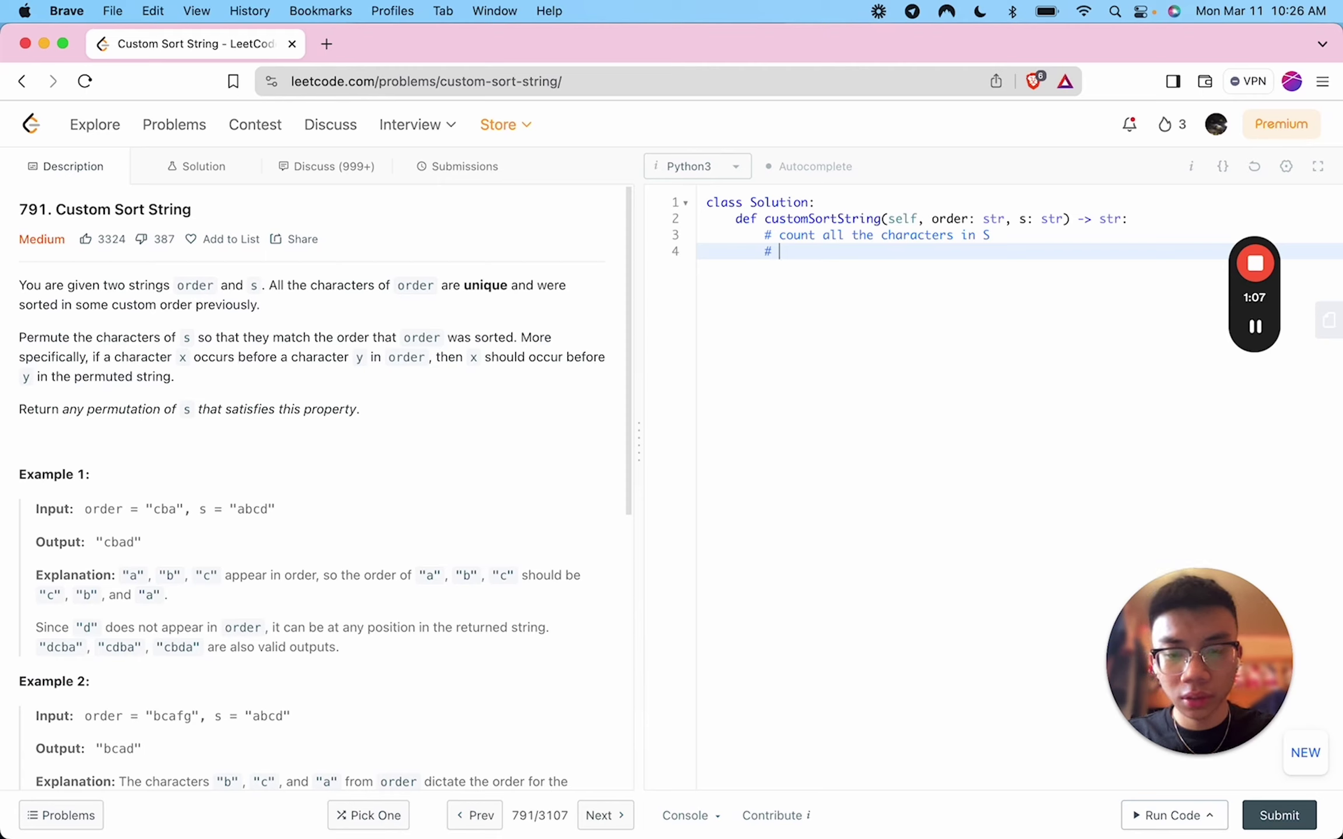
type(" cou")
key("BackSpace")
key("BackSpace")
key("BackSpace")
type("i")
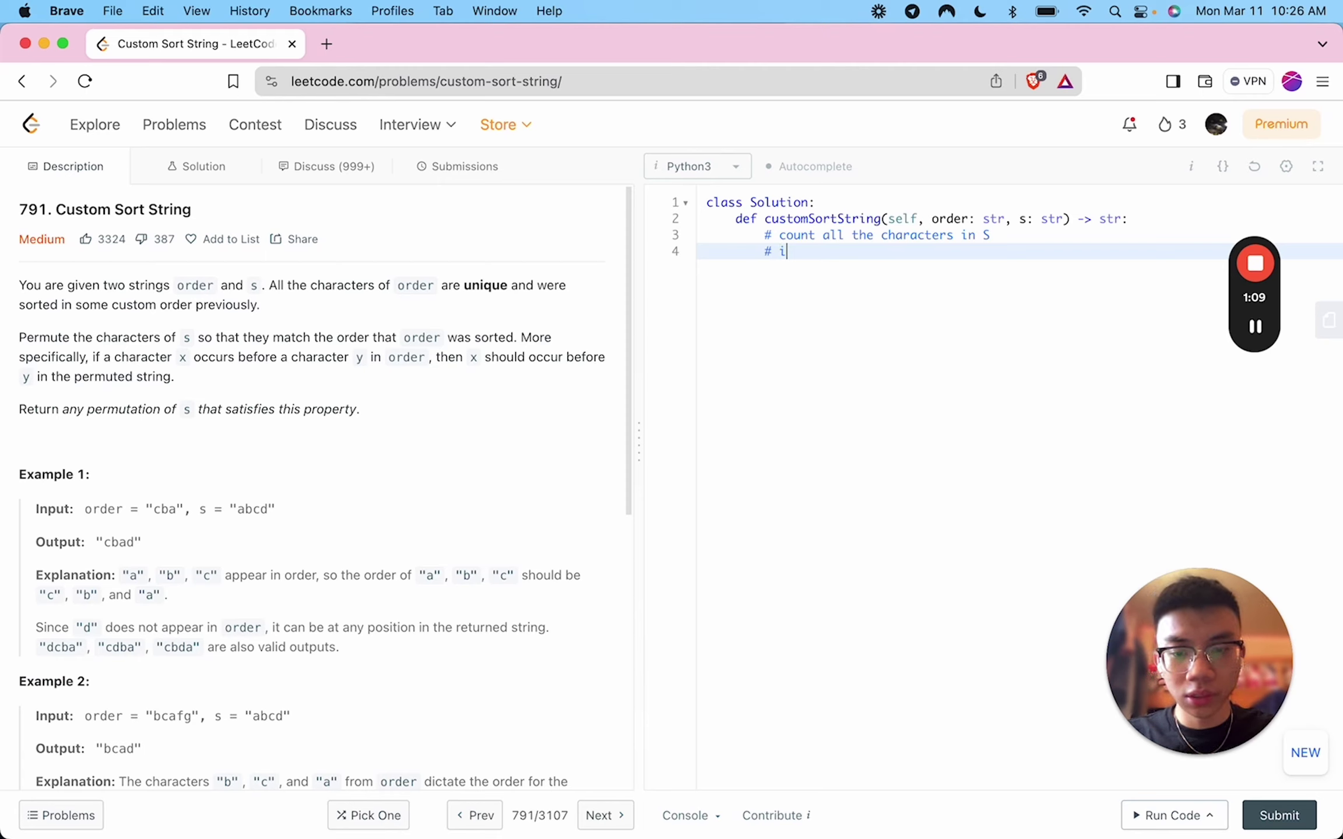
type("terate through ord")
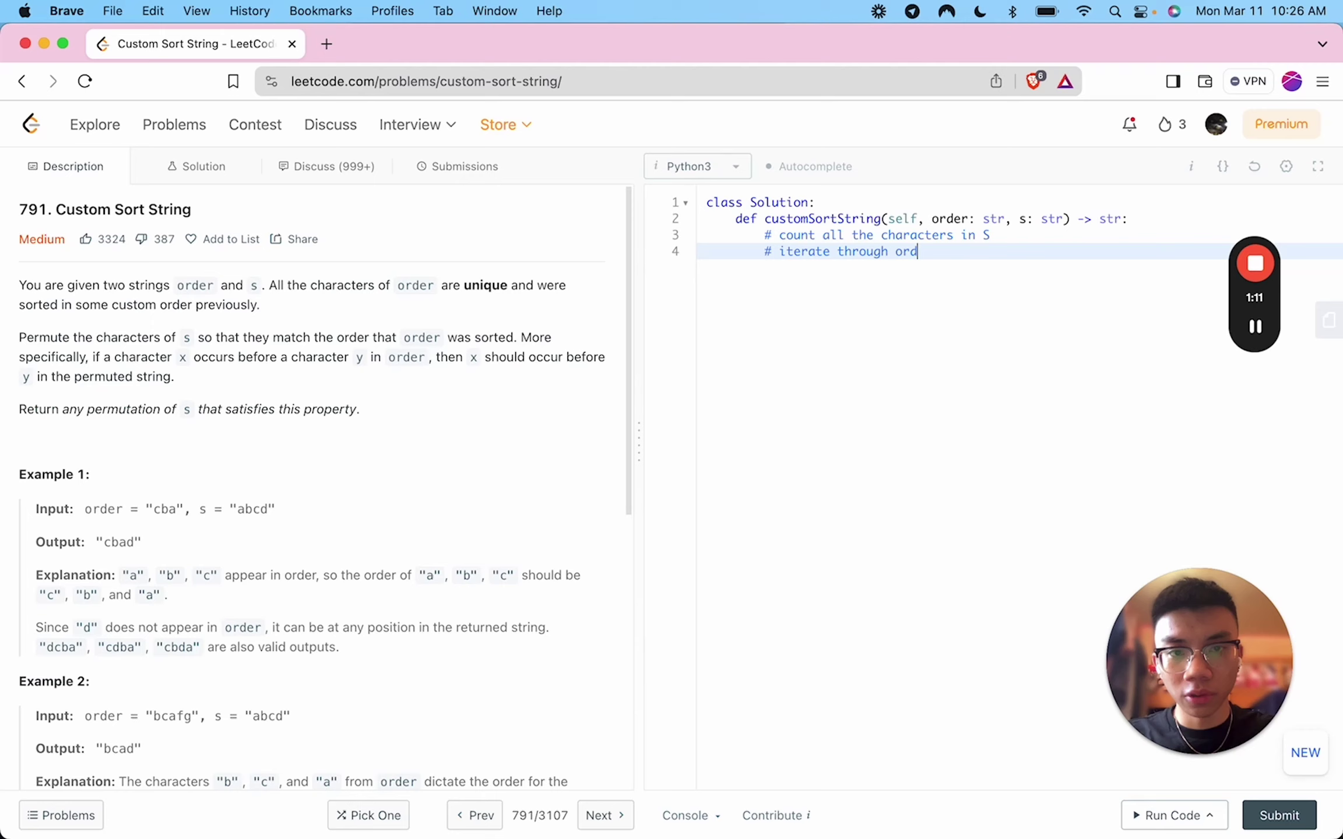
type("er and ")
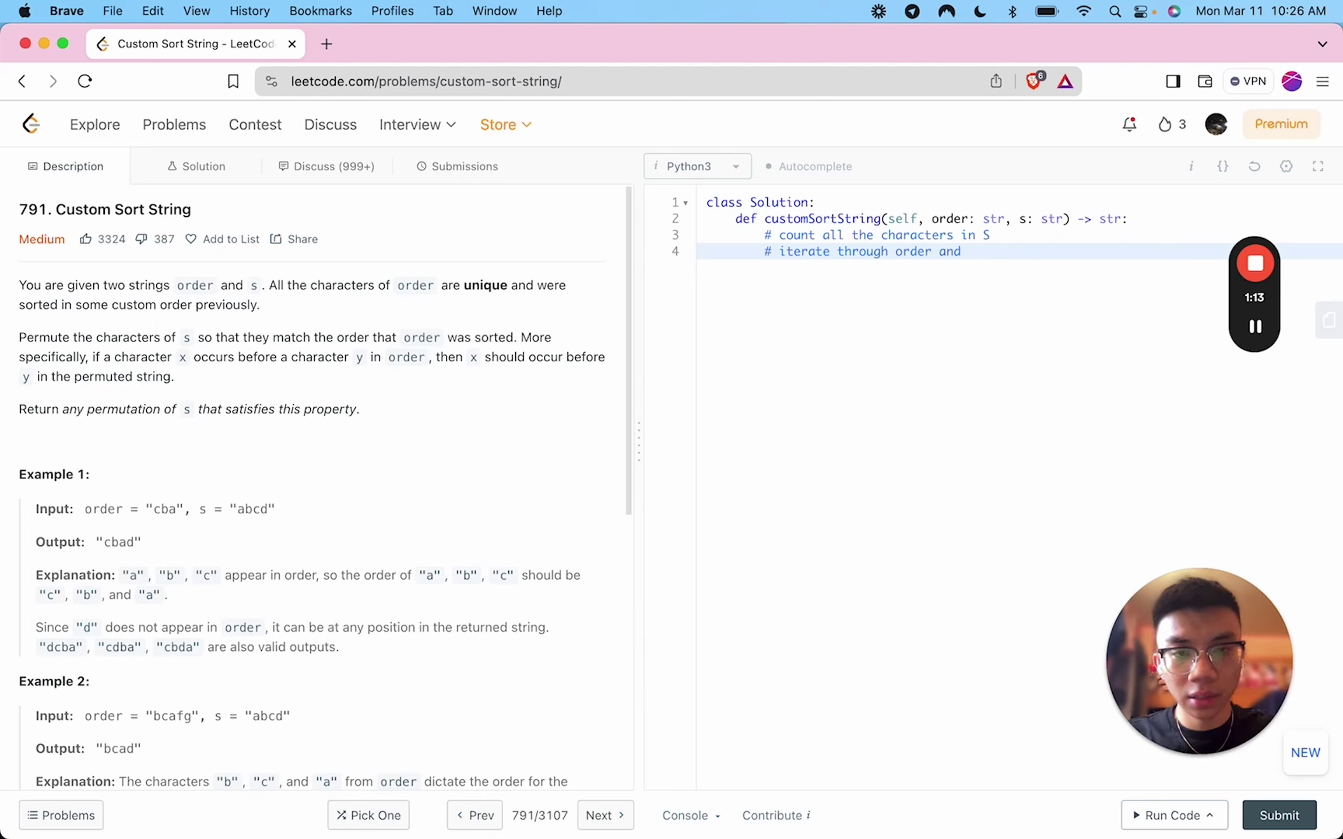
type("pop charca")
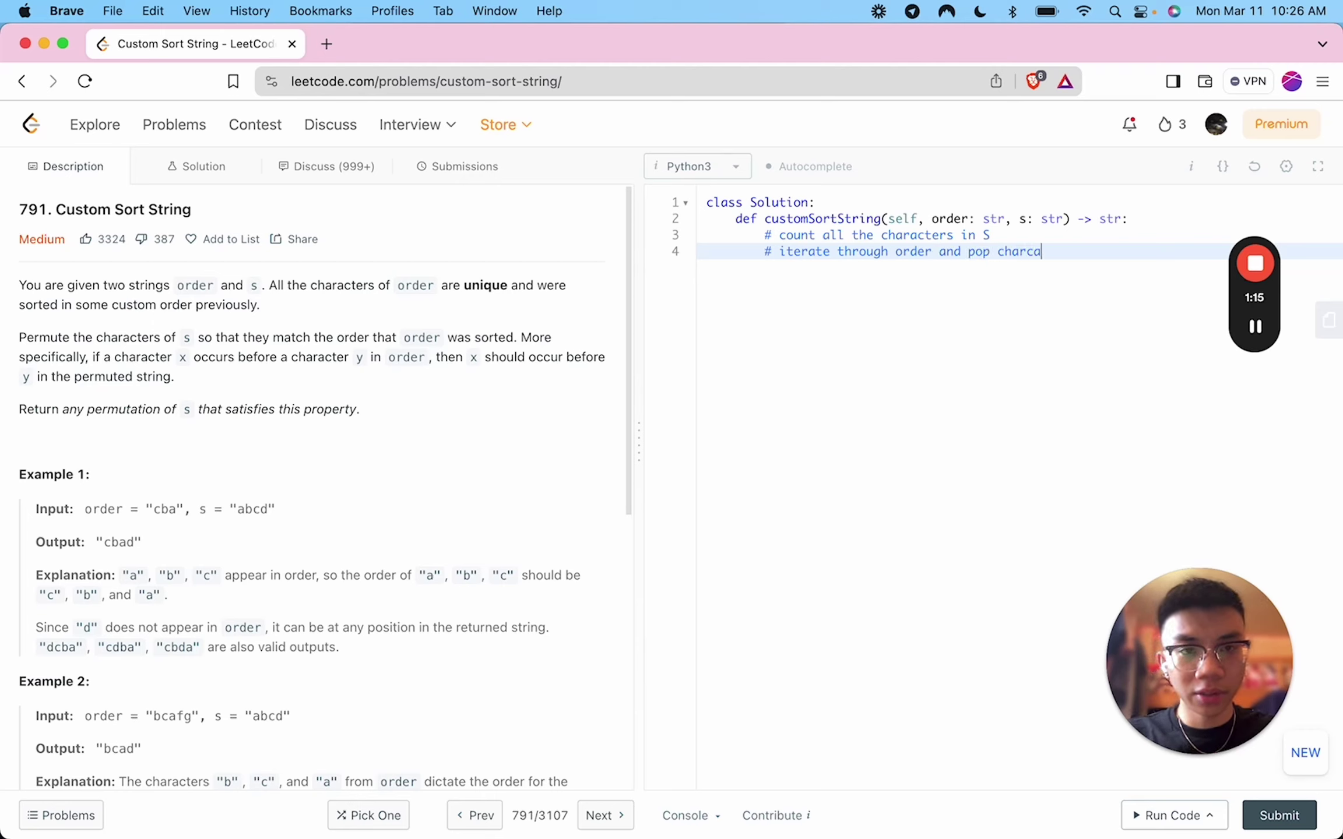
key("BackSpace")
key("BackSpace")
type("acters from S")
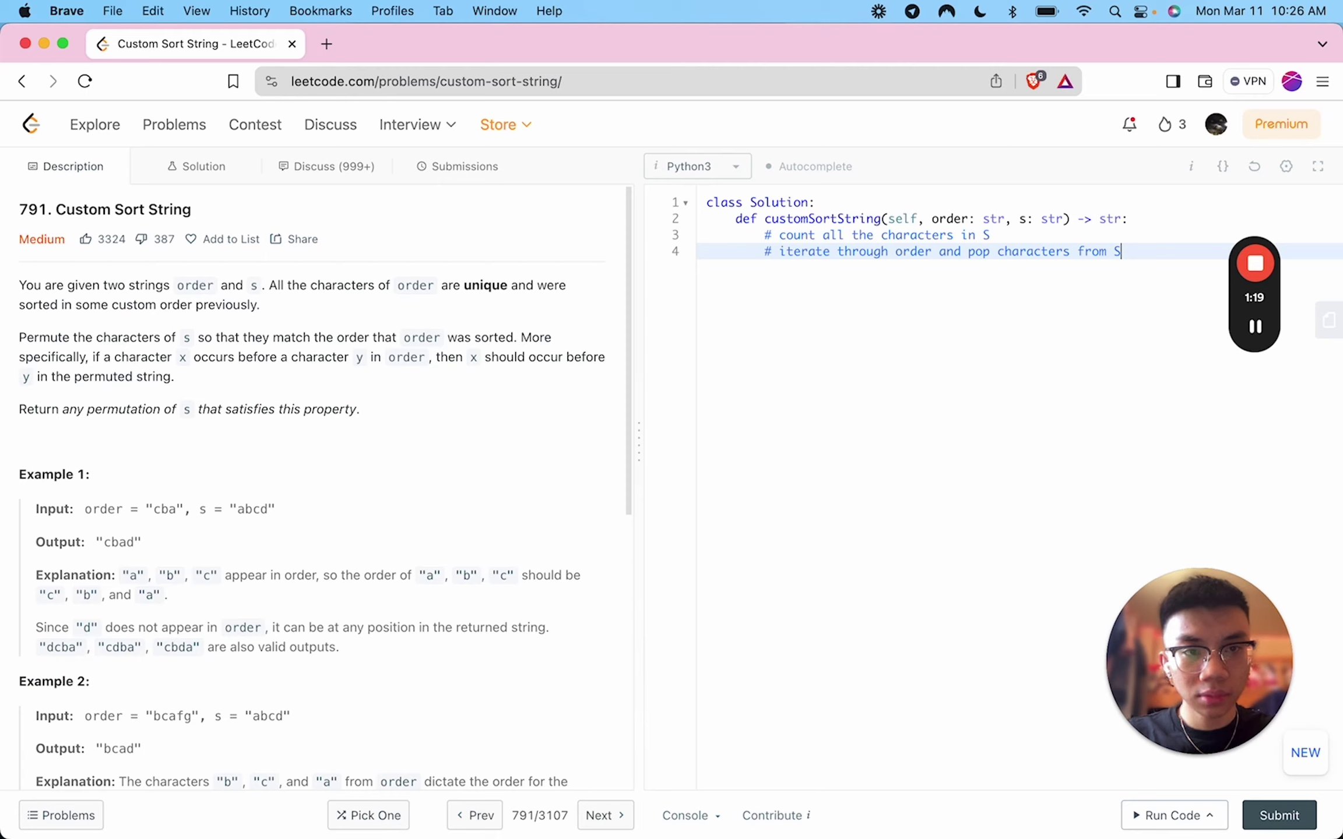
type(" and add to ")
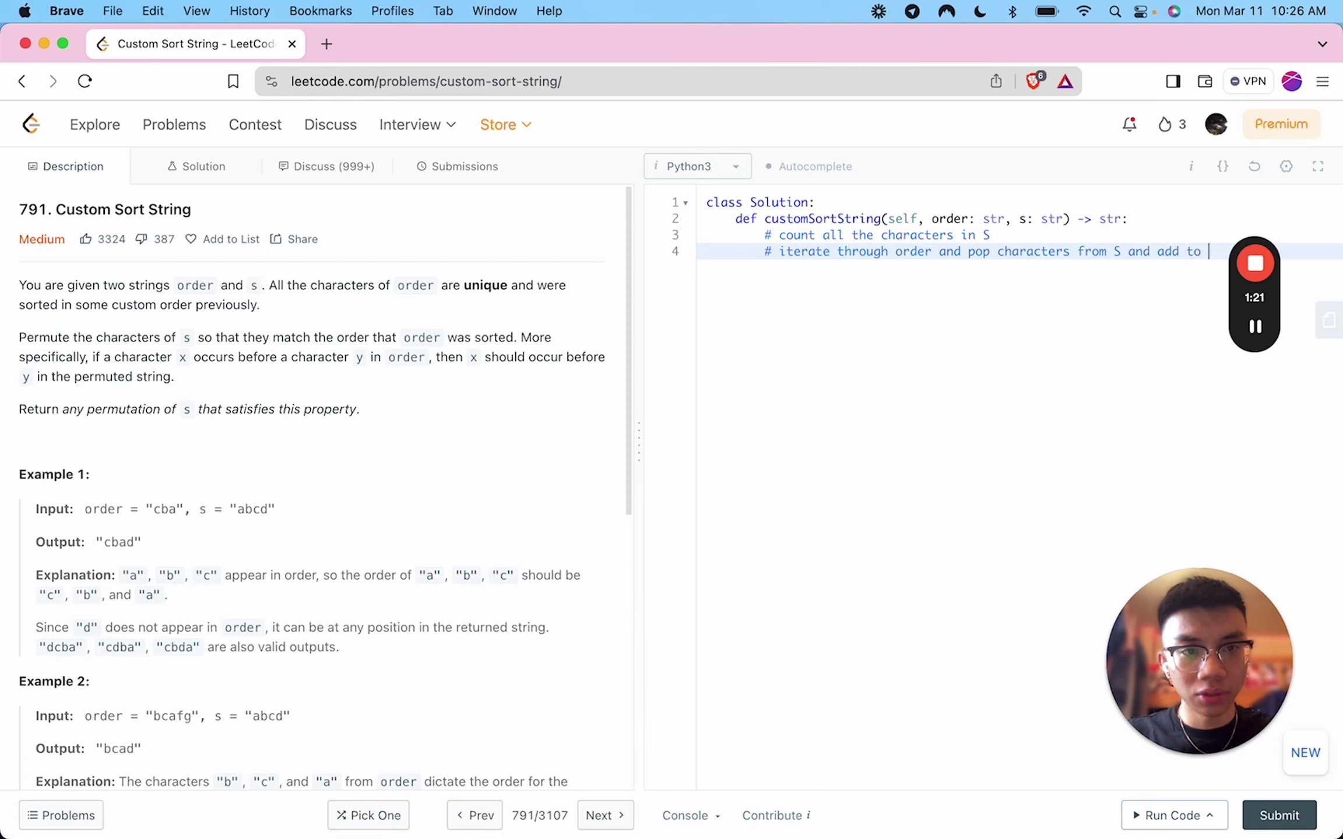
type("result")
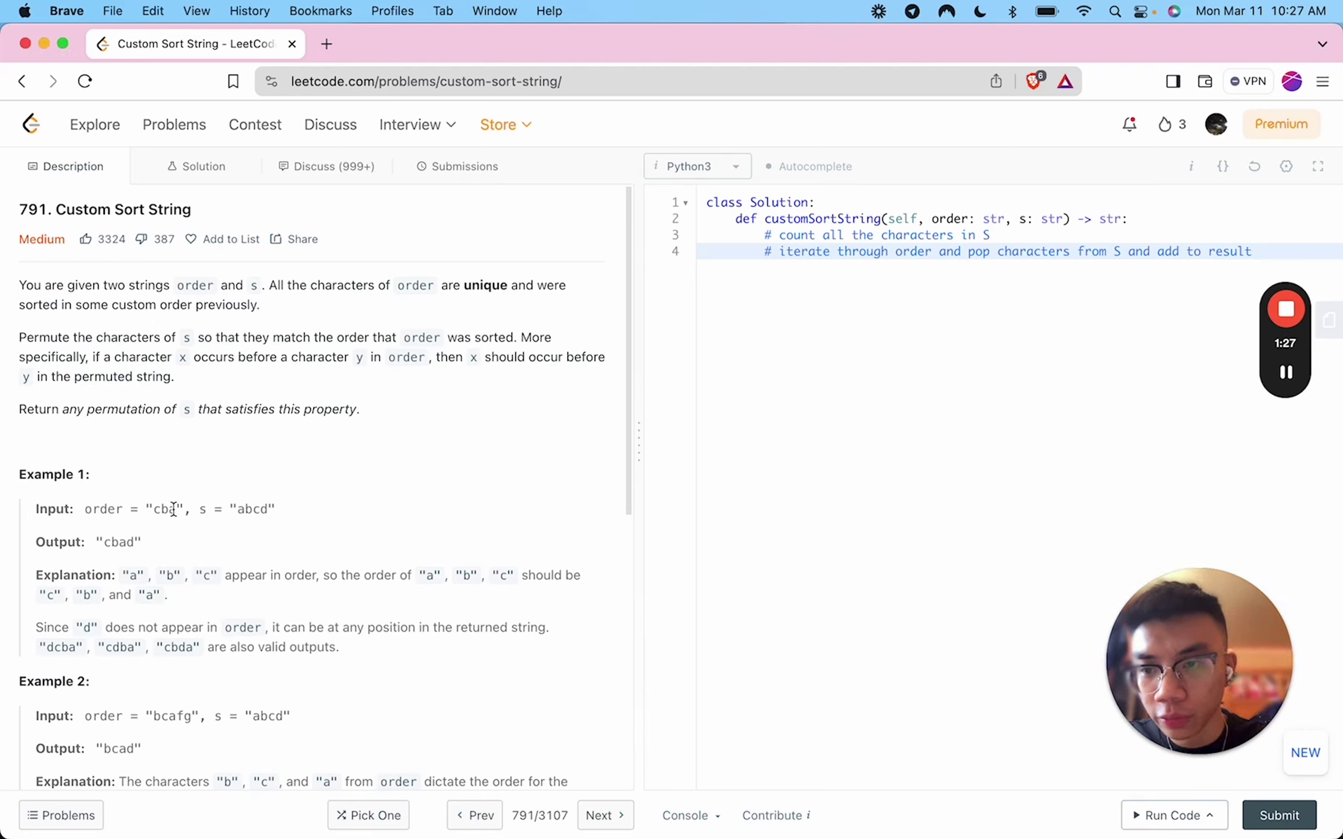
left_click_drag(151, 510, 158, 511)
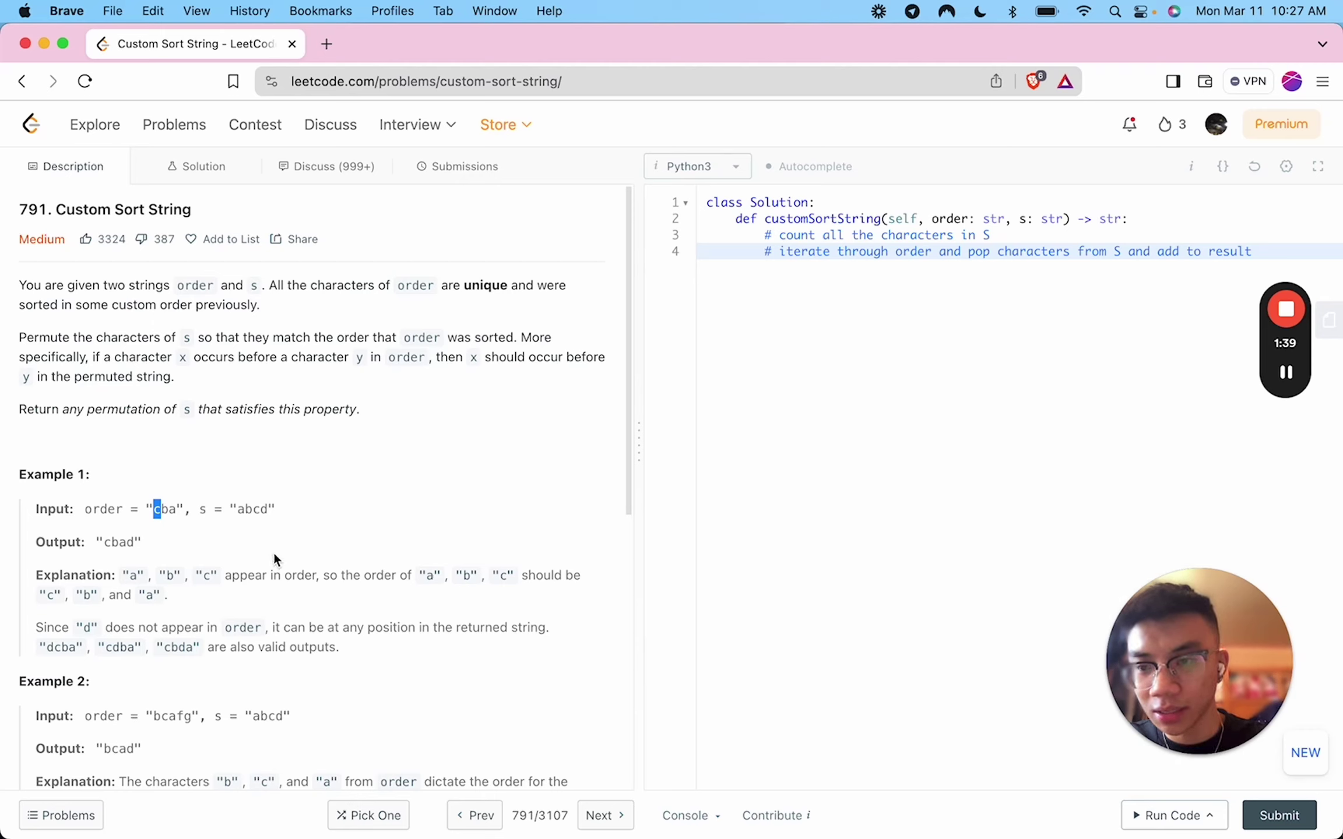
left_click(199, 555)
left_click(795, 368)
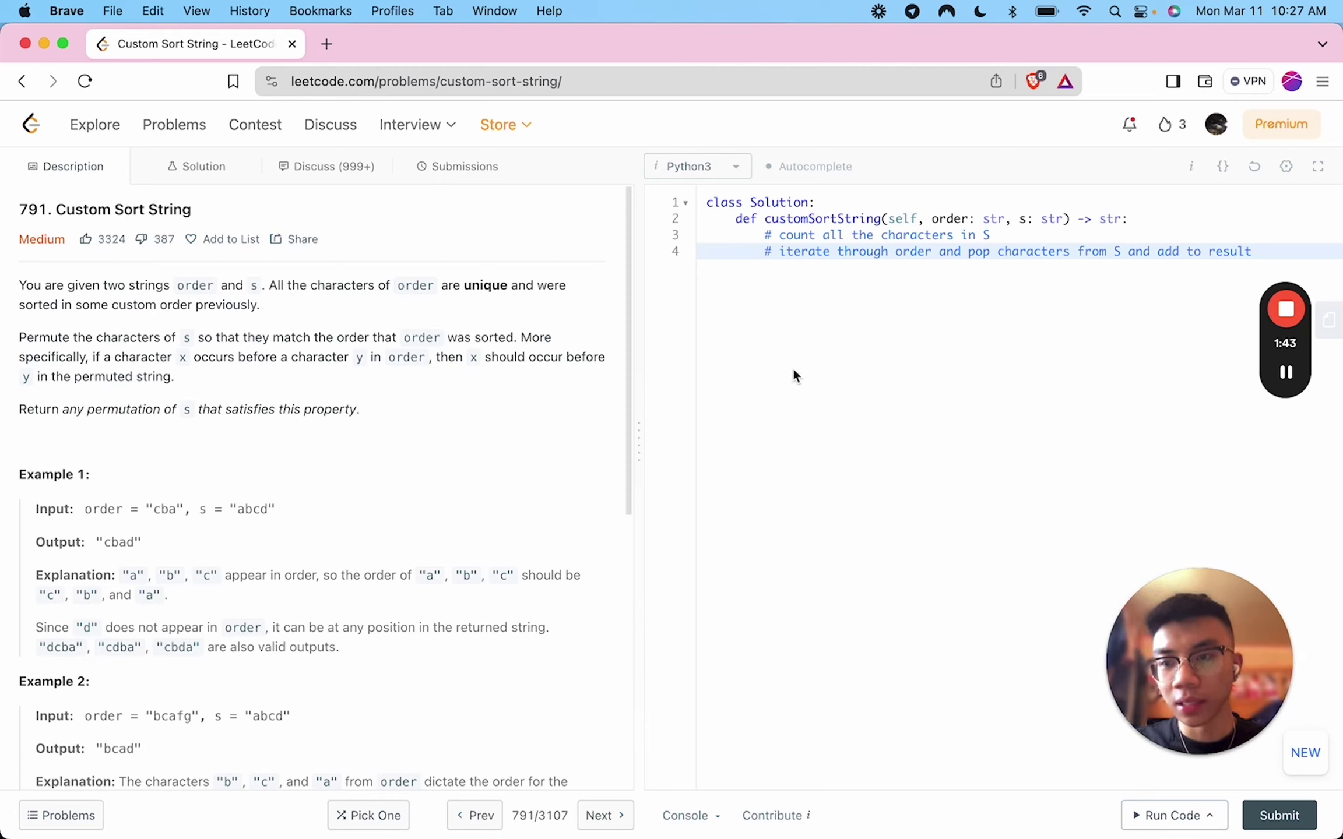
key("Return")
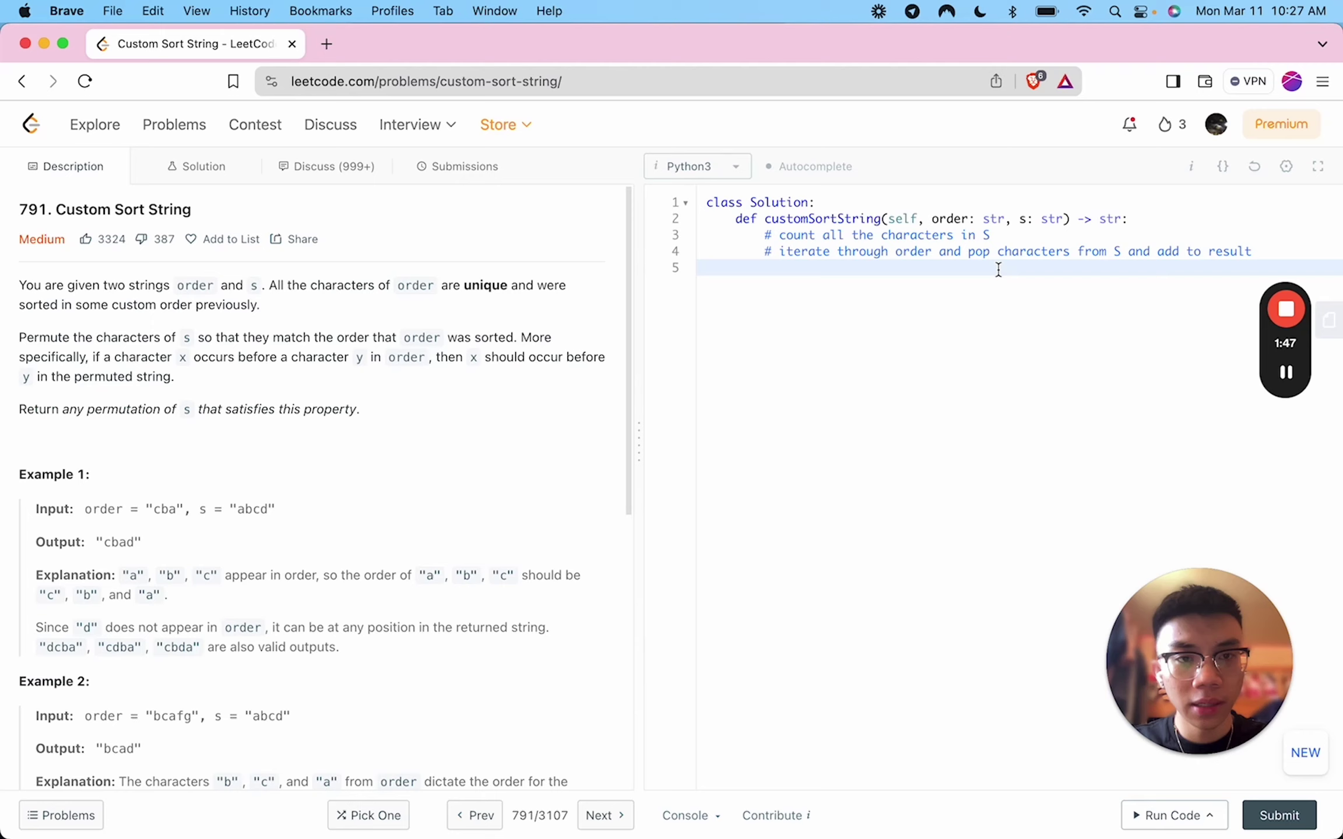
- Add the comment 'pop leftover chars and add to result' and start another comment below
left_click(1014, 234)
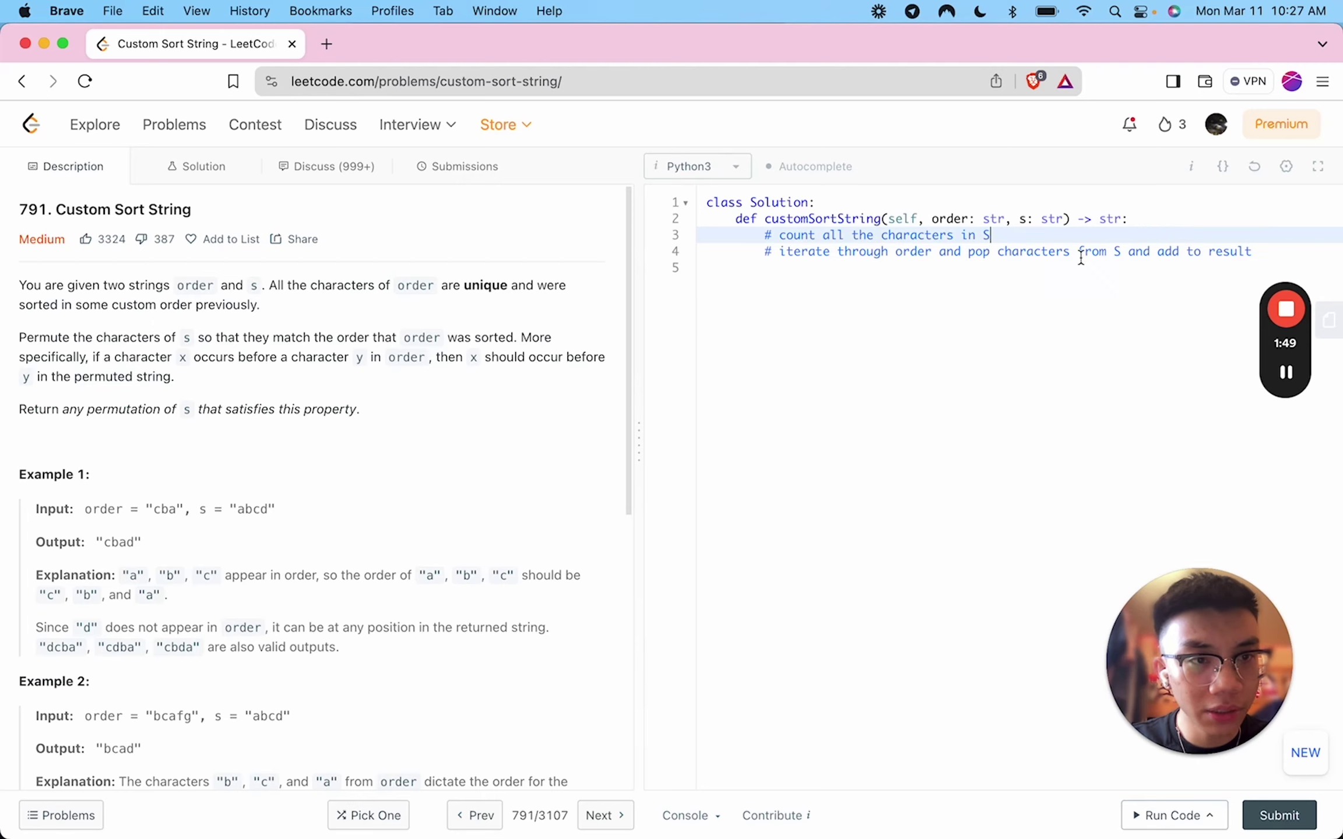
left_click(1140, 289)
type("#")
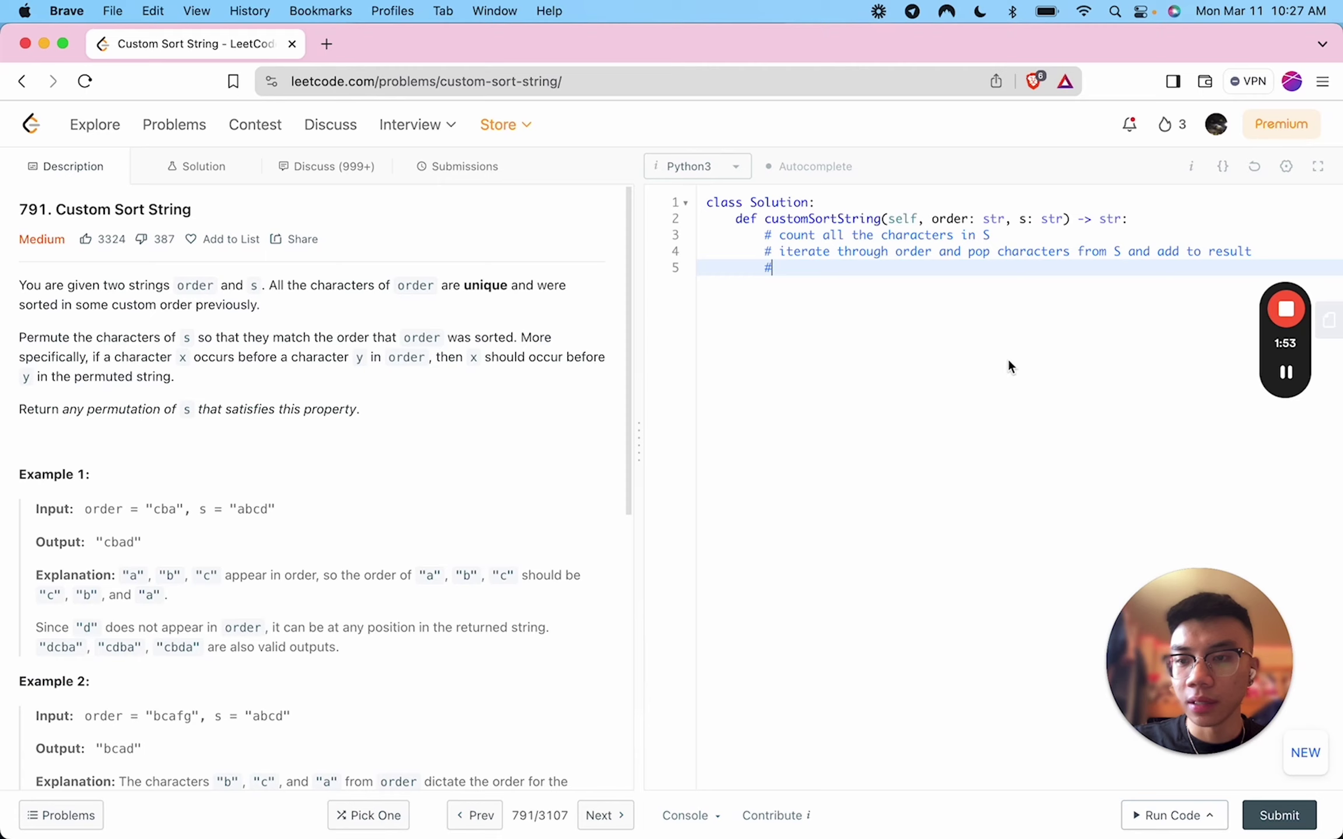
double_click(151, 508)
left_click(263, 502)
double_click(264, 503)
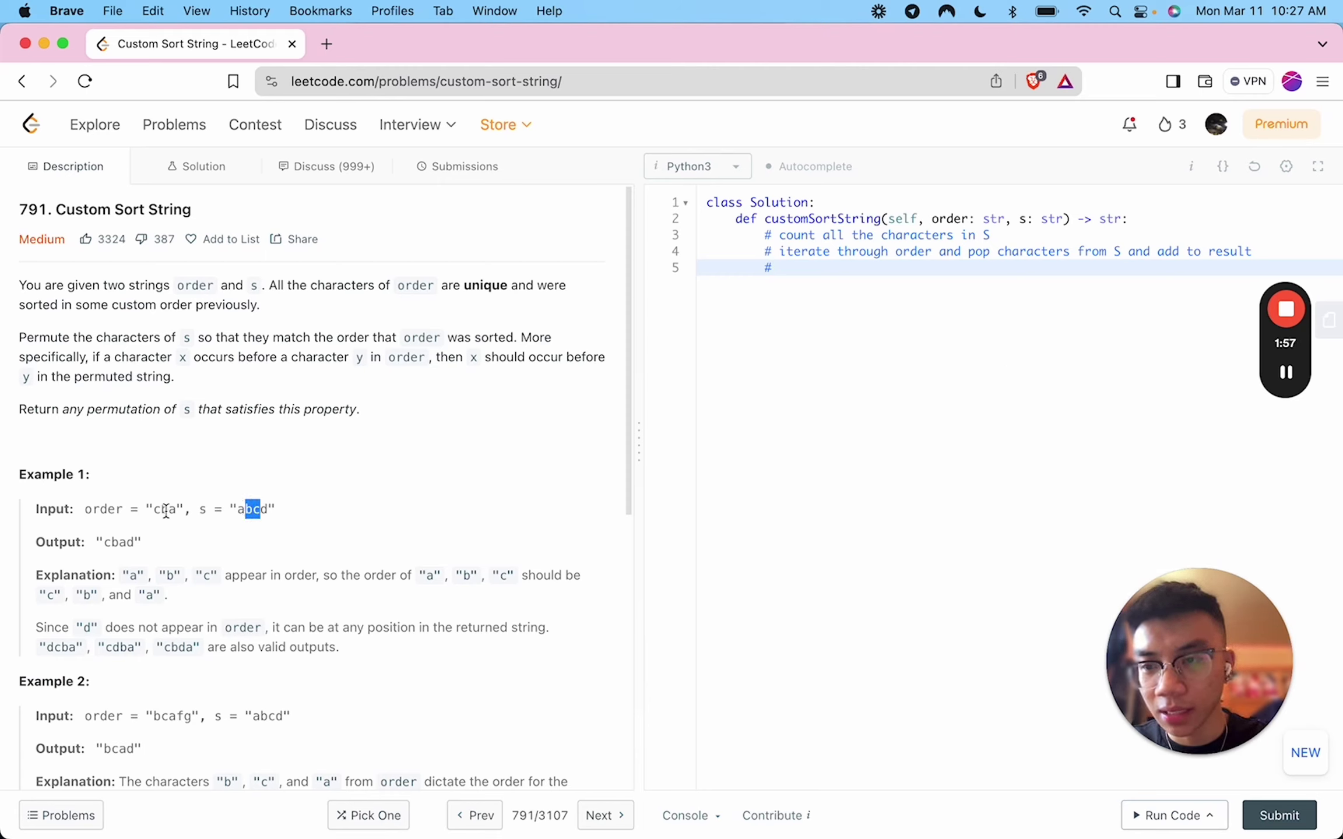
left_click(198, 514)
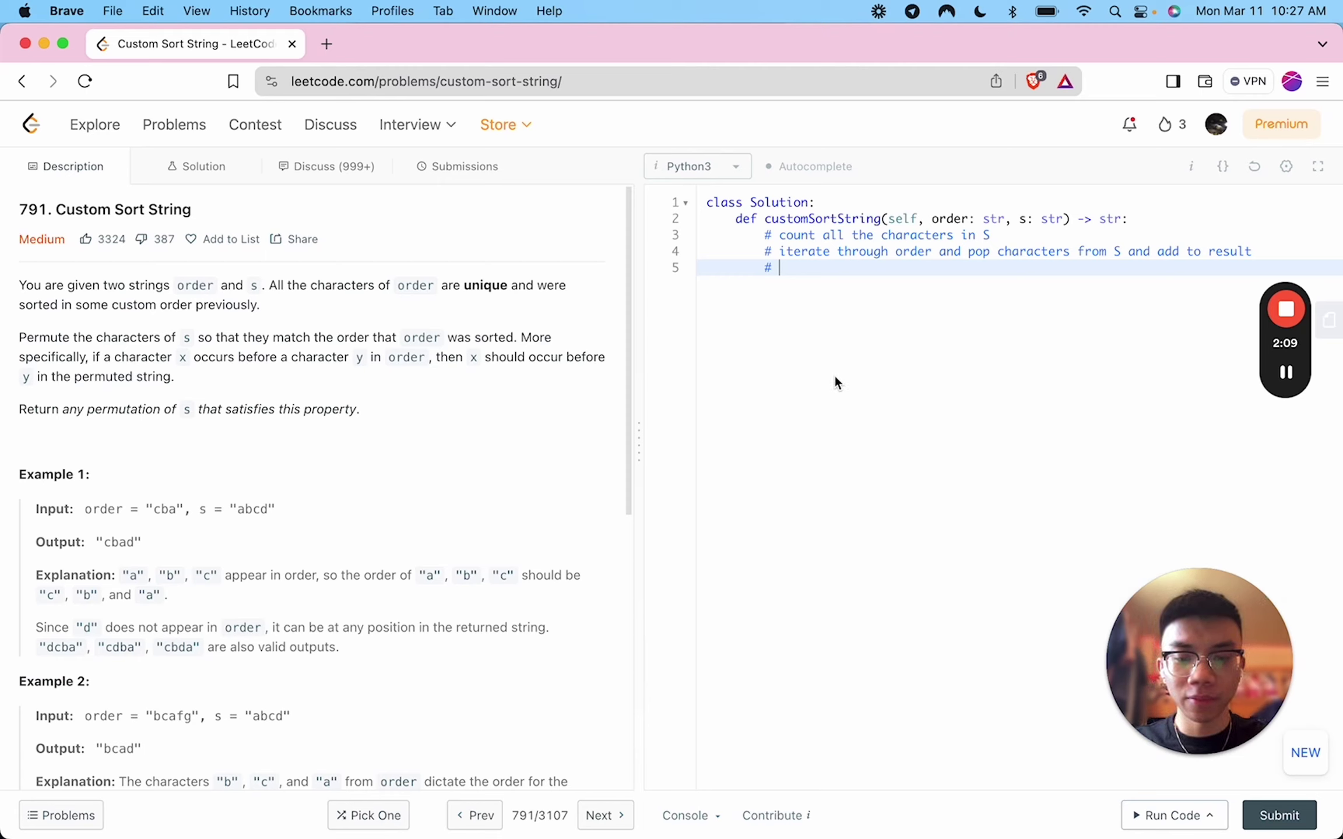
type("pop leftover")
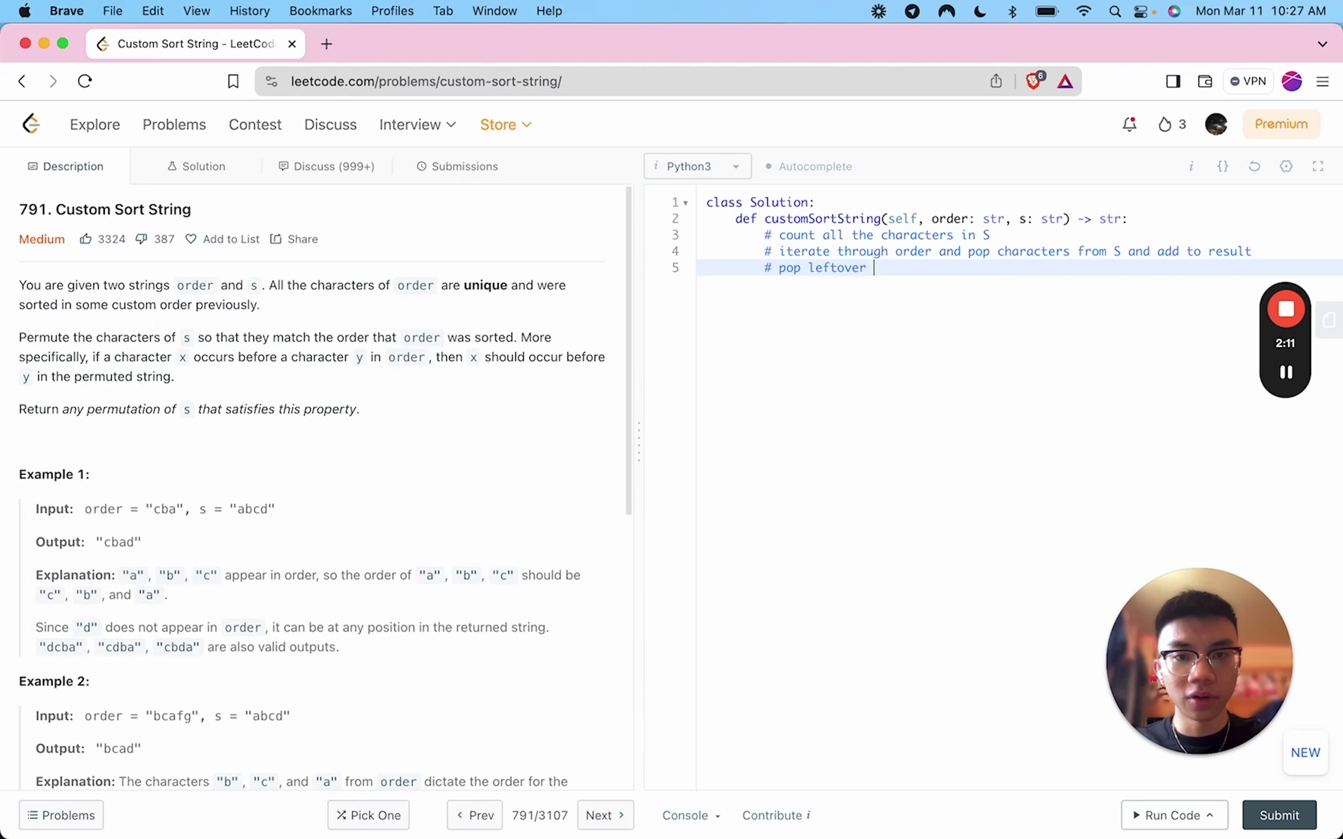
type(" chars and a")
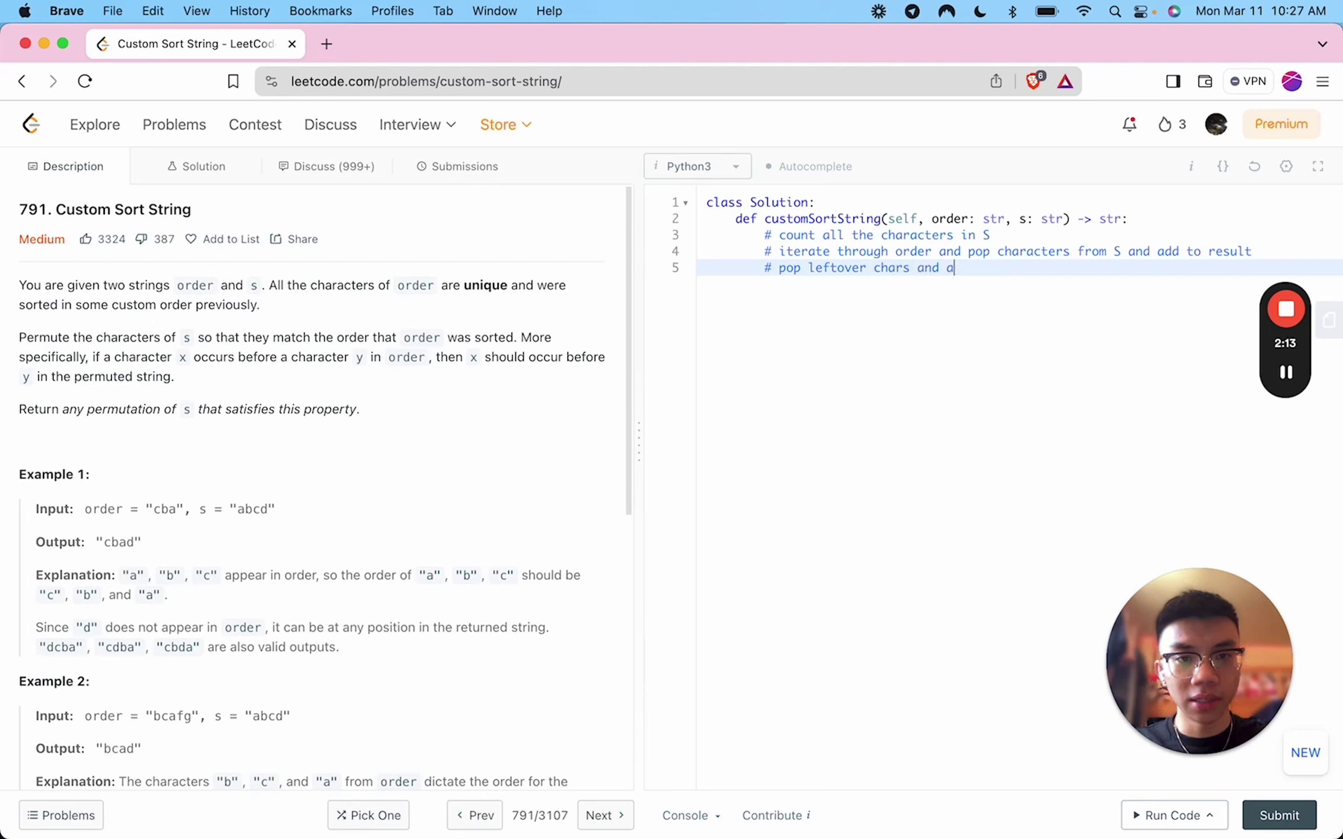
type("dd to result")
key("Return")
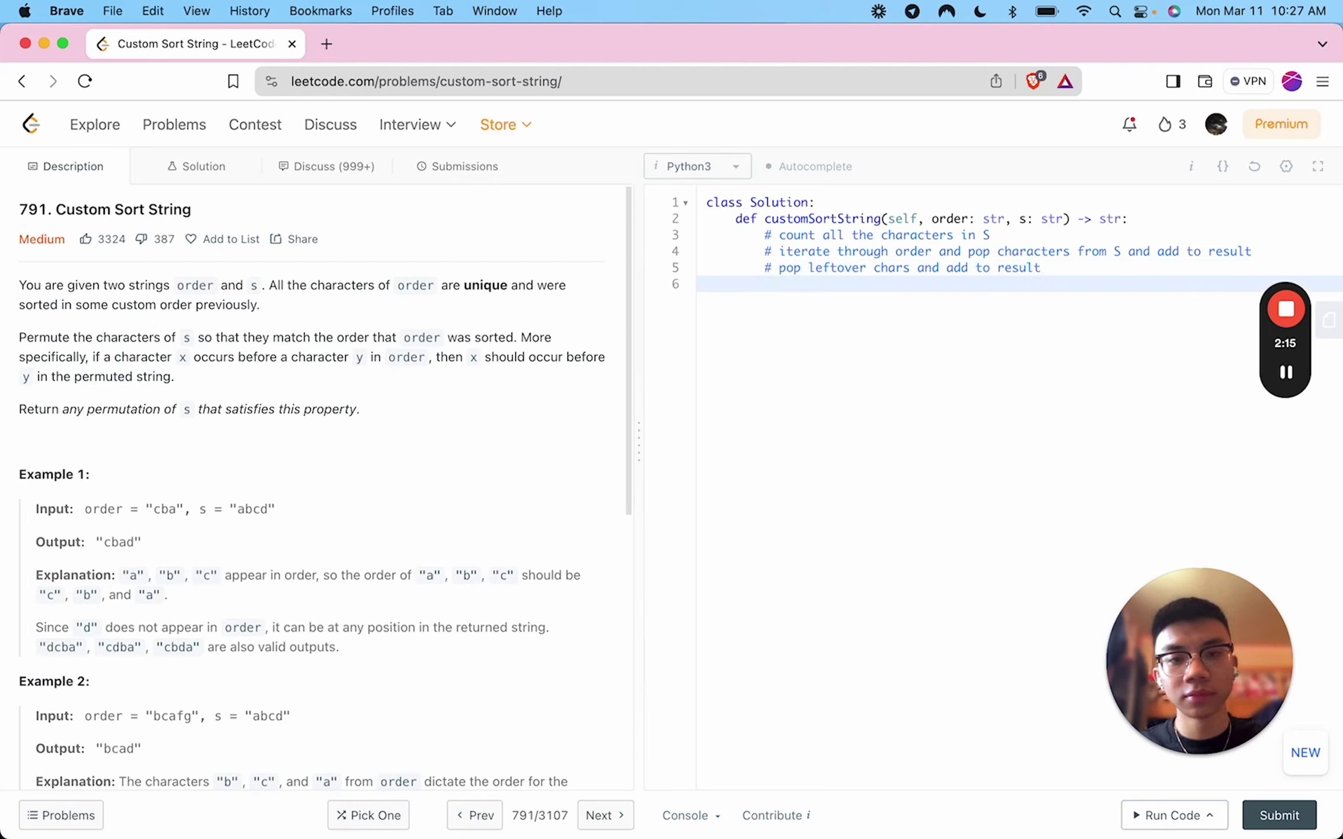
type("#")
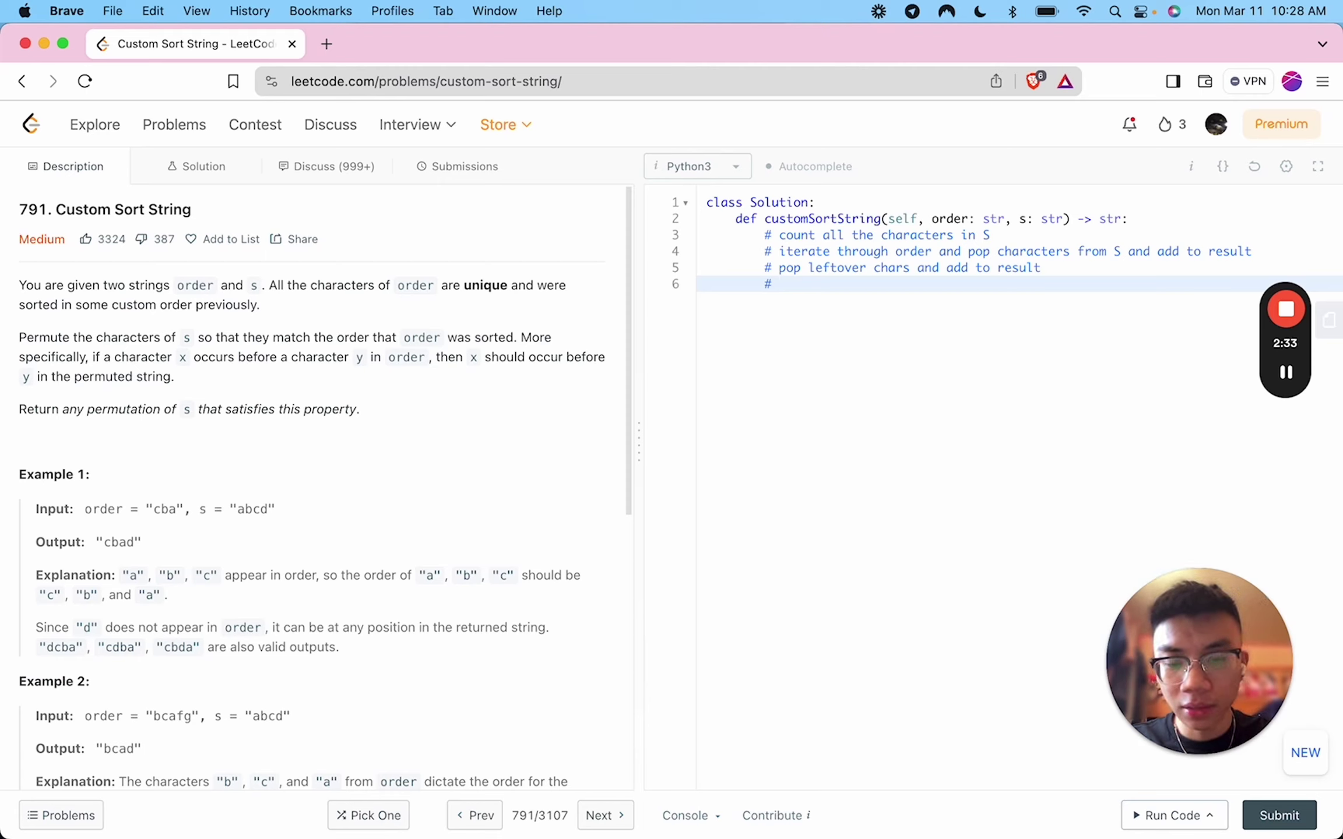
type("O(n")
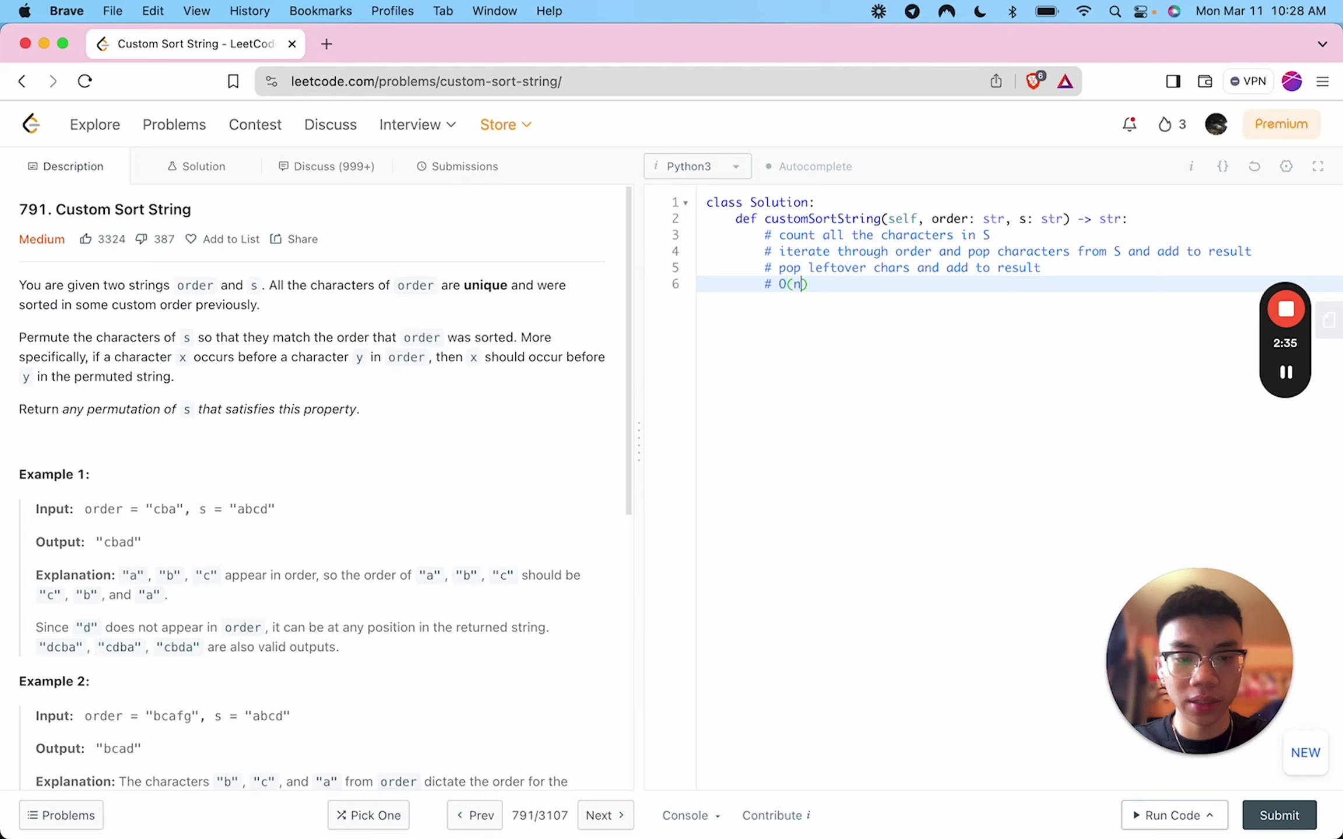
type("+m")
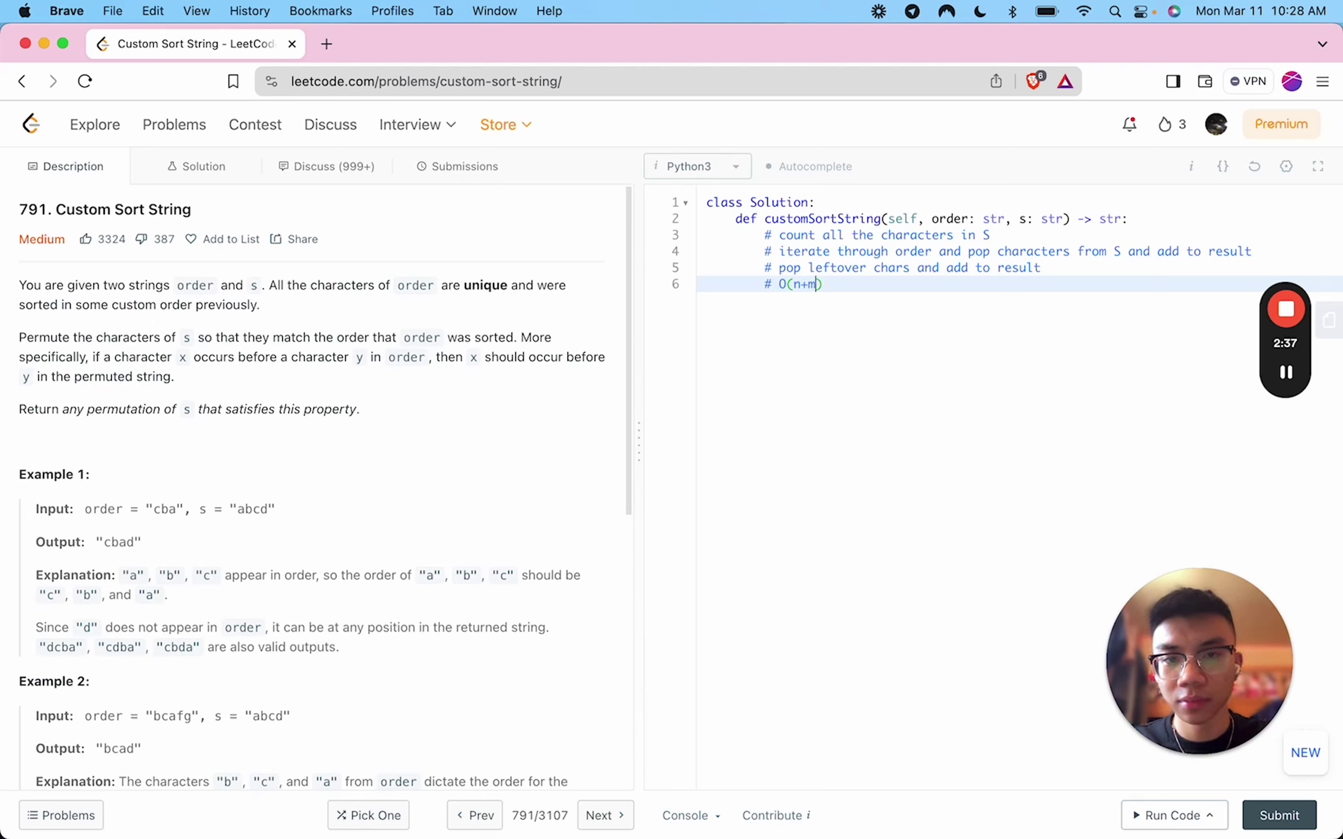
type(")")
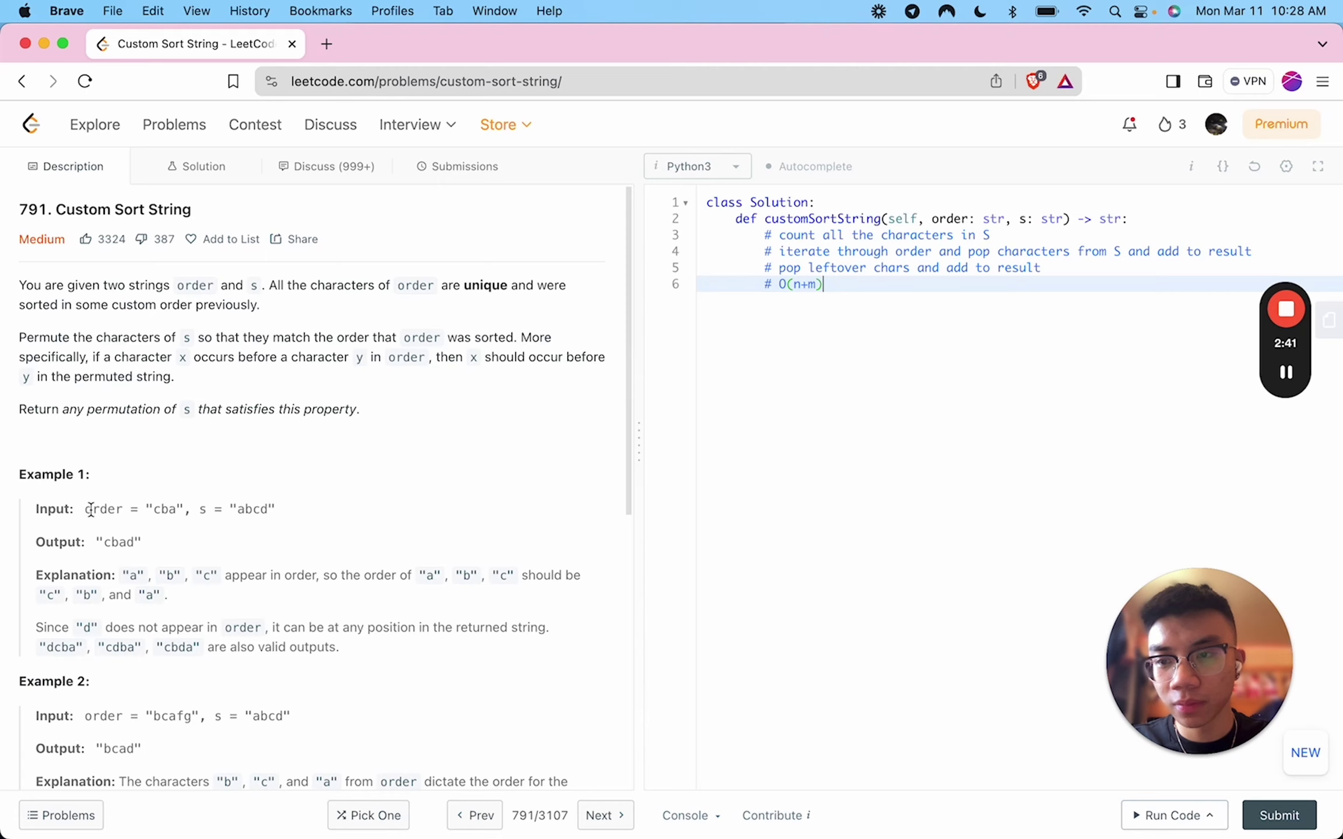
- Add the complexity note '# O(n+m)' and start a fresh line for code
left_click_drag(86, 509, 379, 508)
left_click(854, 373)
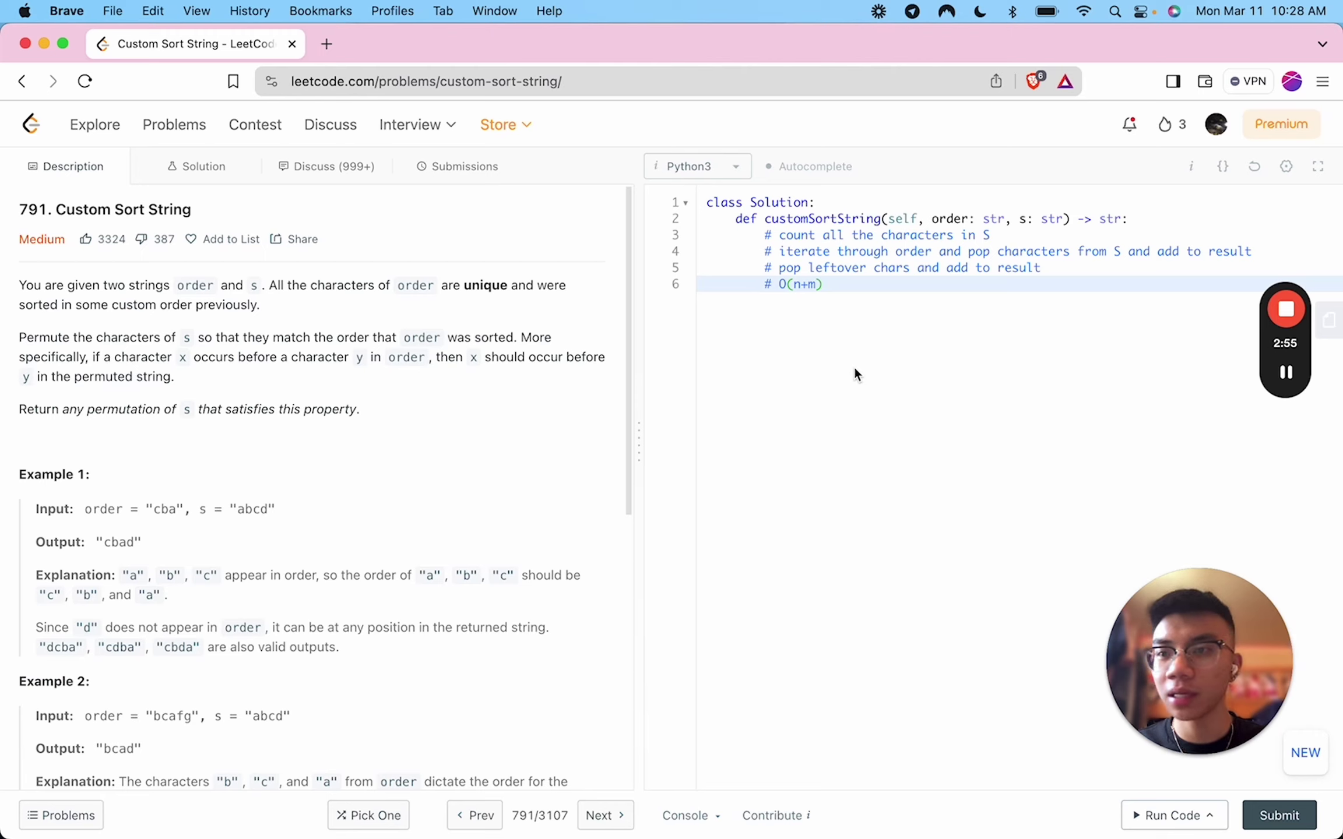
key("Return")
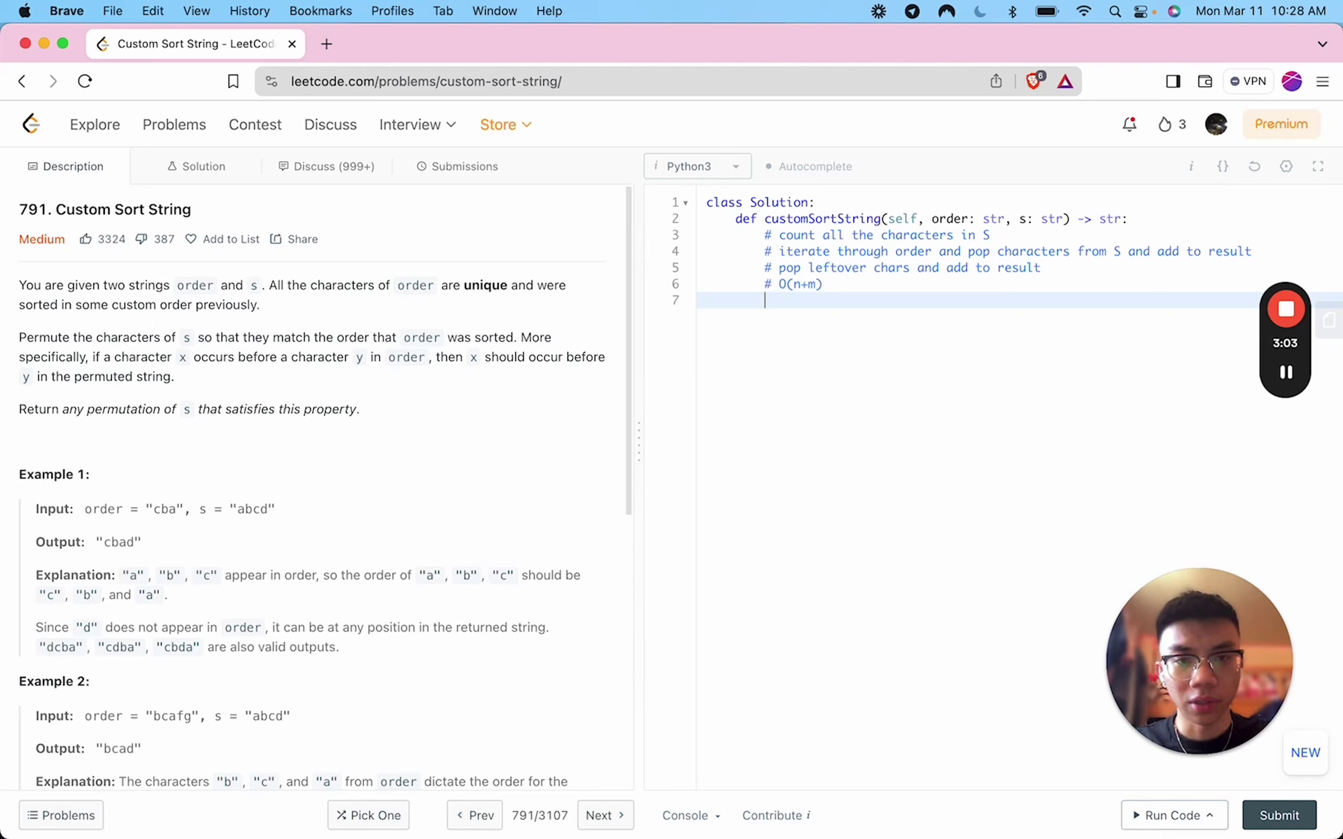
type("count = ")
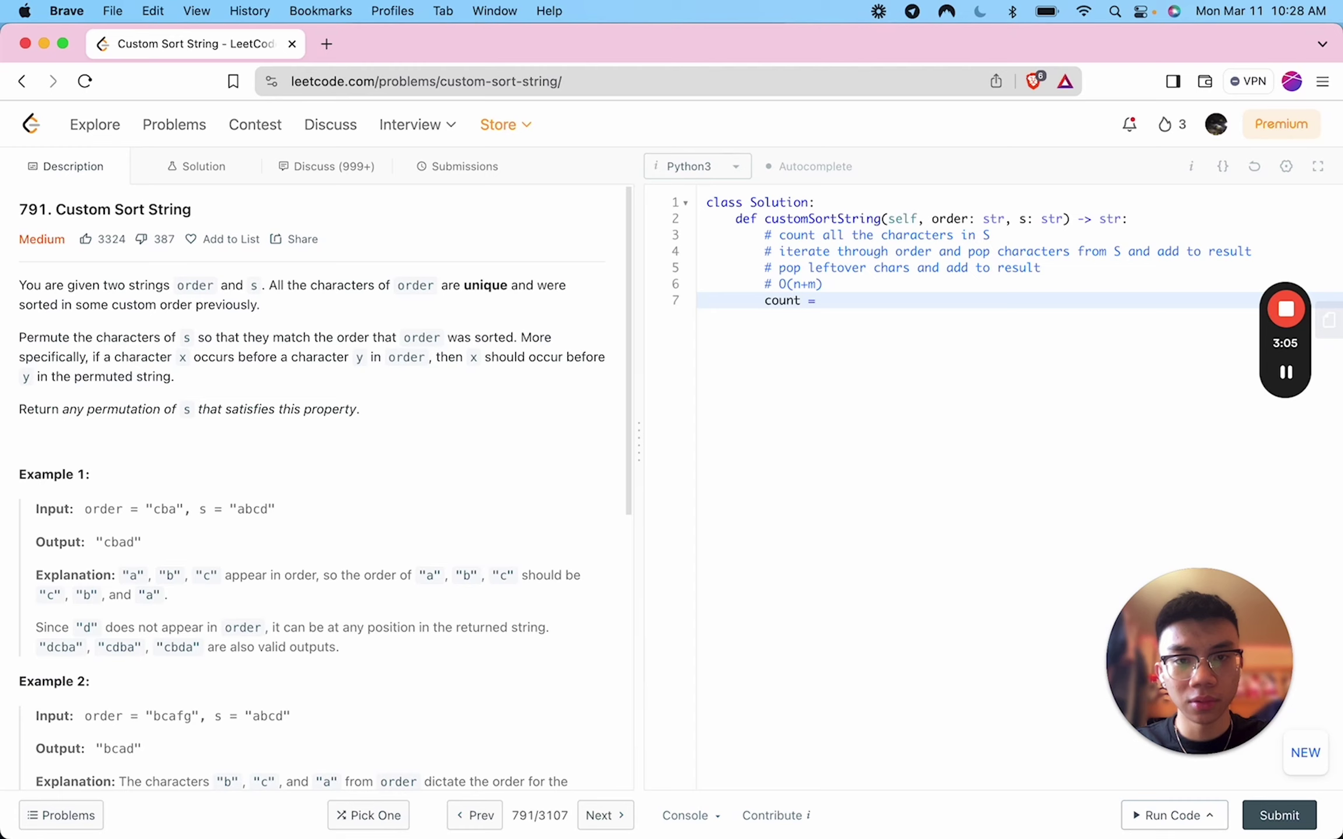
type("Counte")
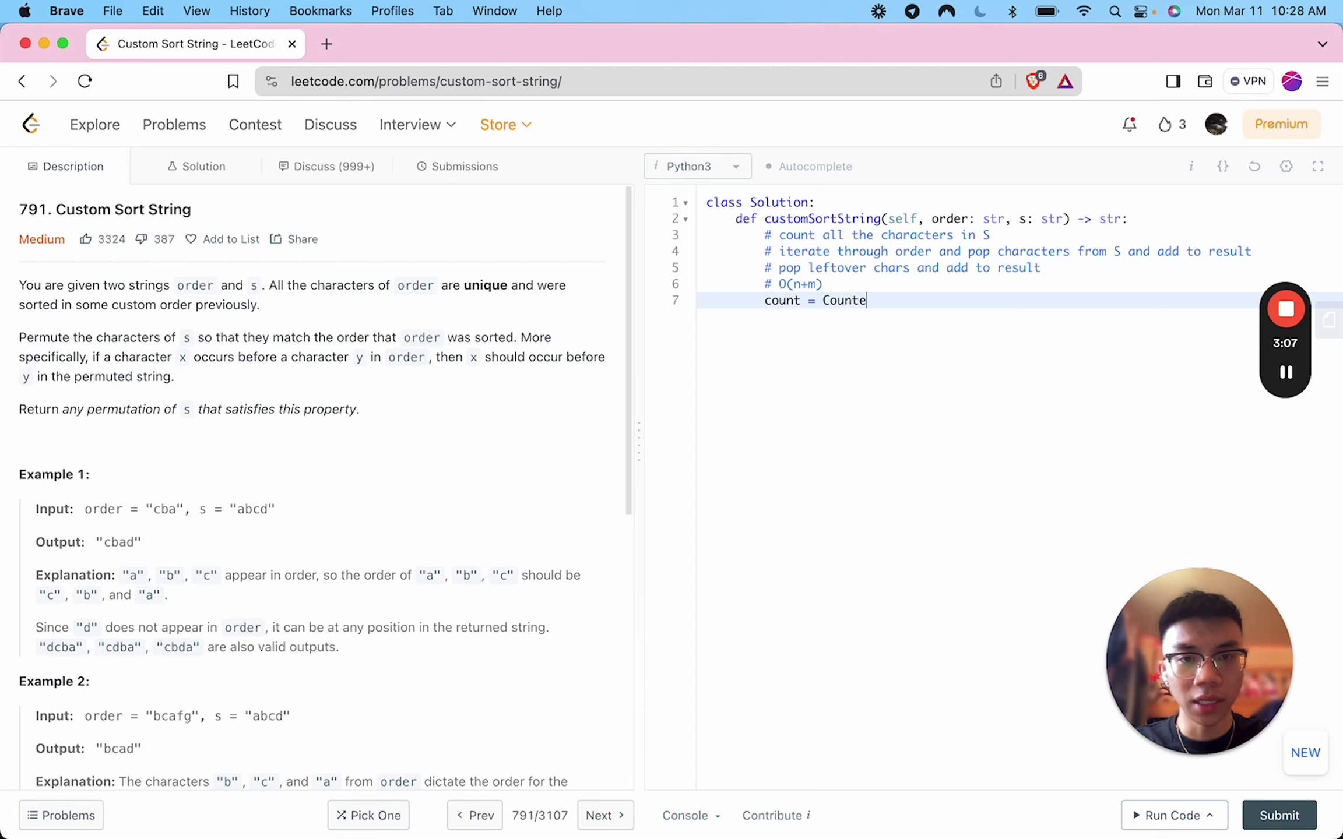
type("r(s")
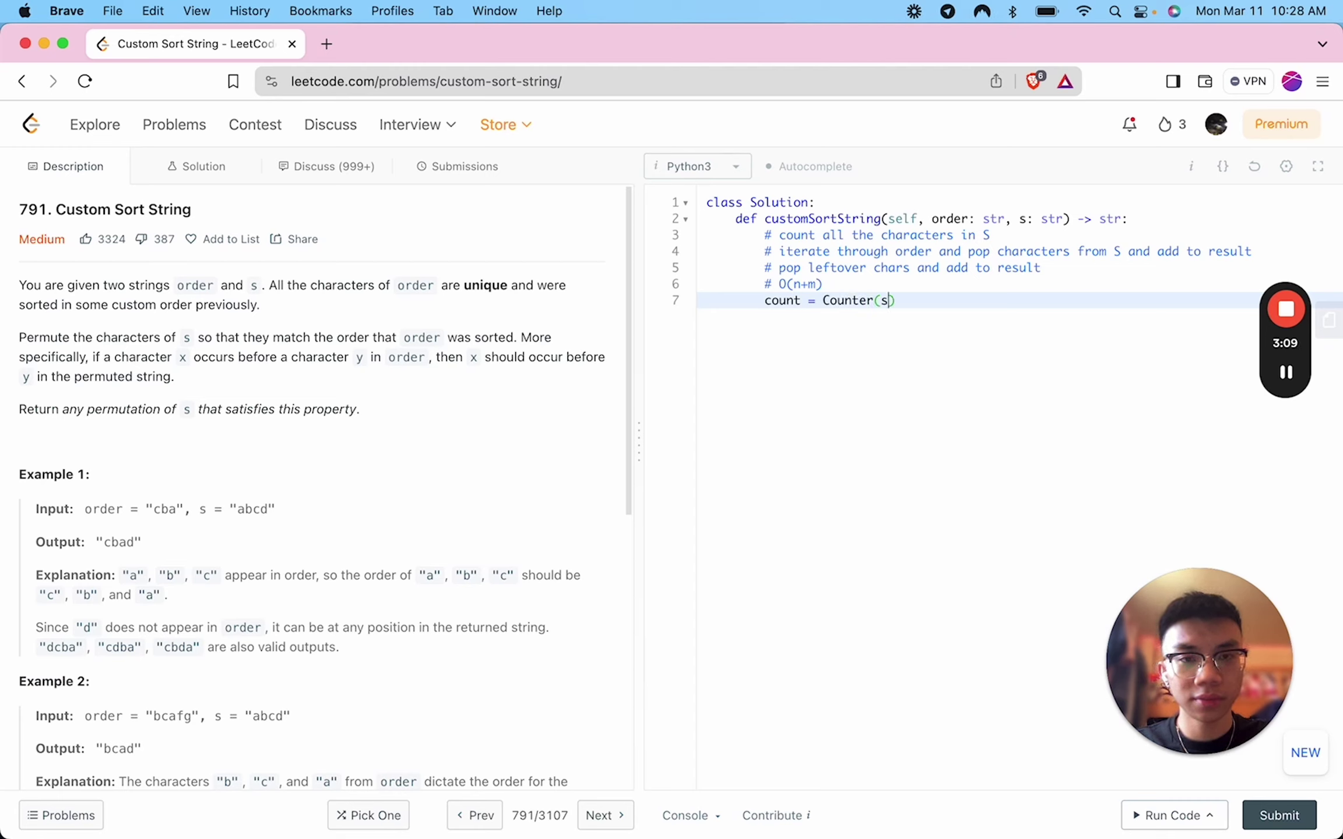
- Count s with Counter(s) and begin the for loop over order
key("Right")
key("Return")
key("BackSpace")
key("BackSpace")
key("BackSpace")
type("'")
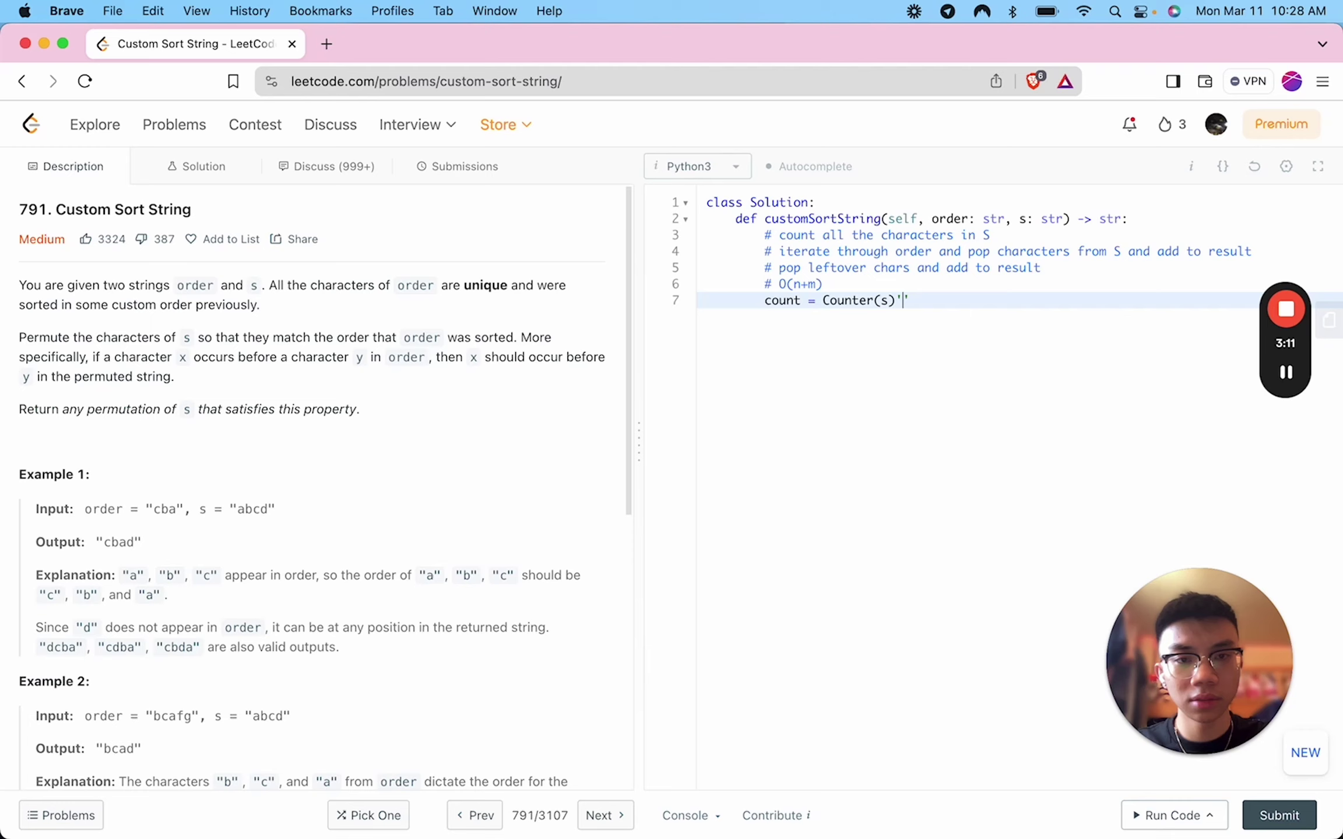
key("BackSpace")
key("Return")
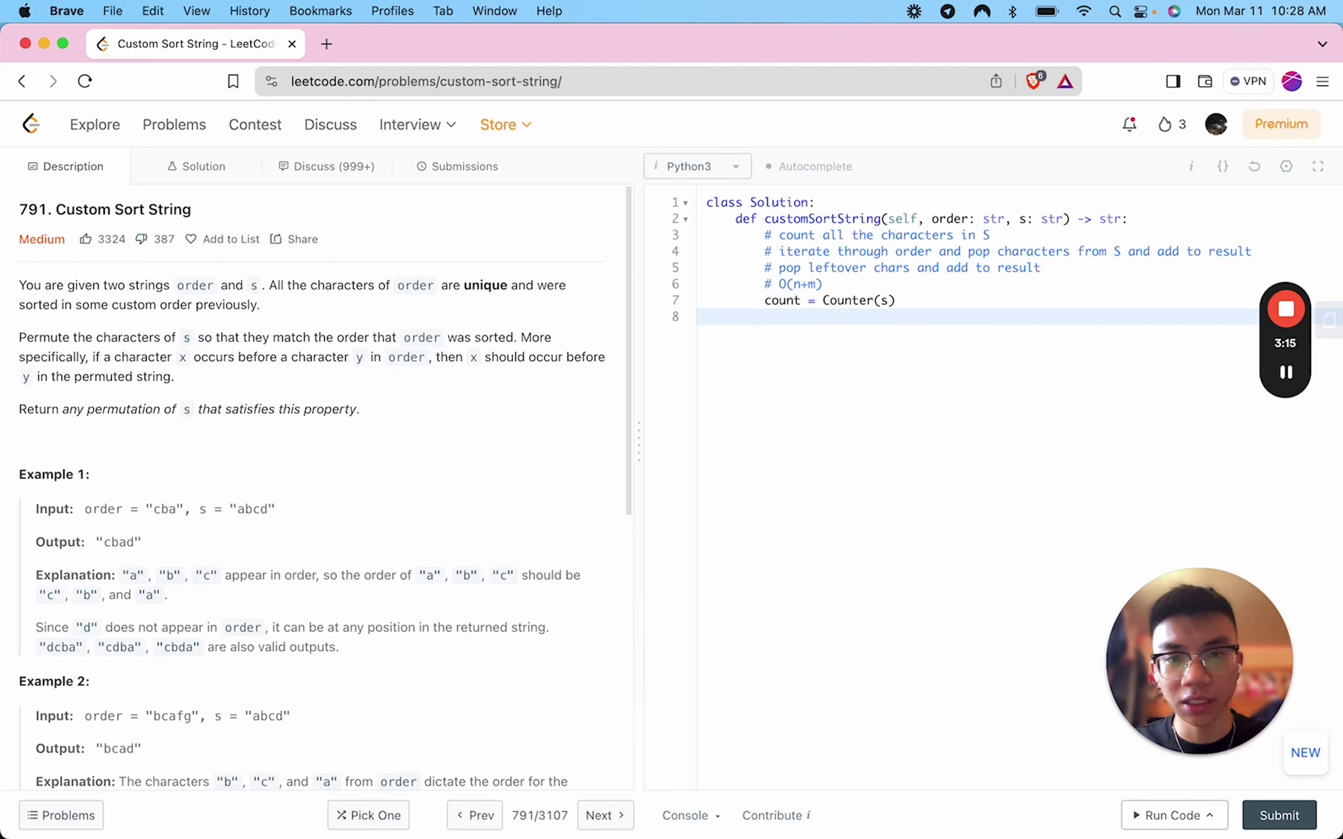
type("for")
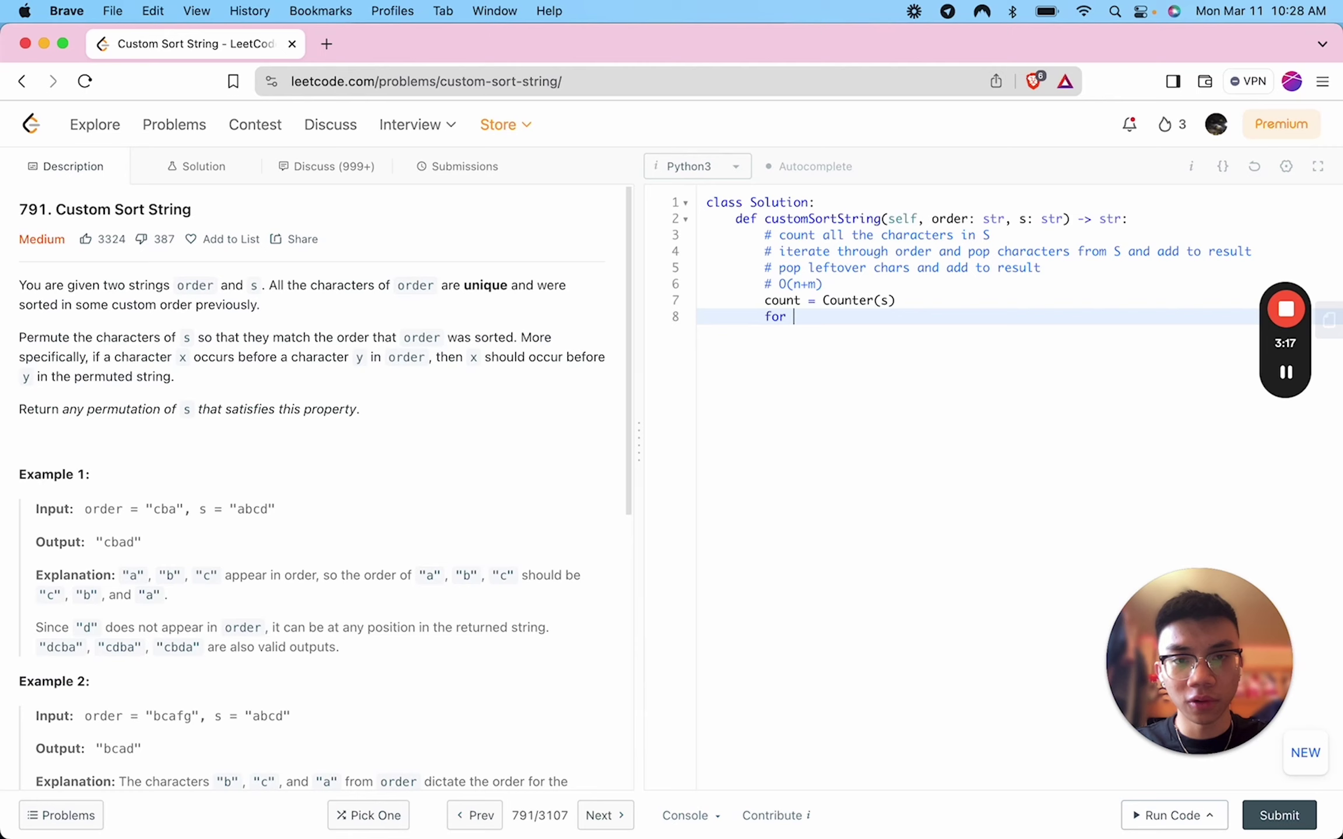
type(" c in order:")
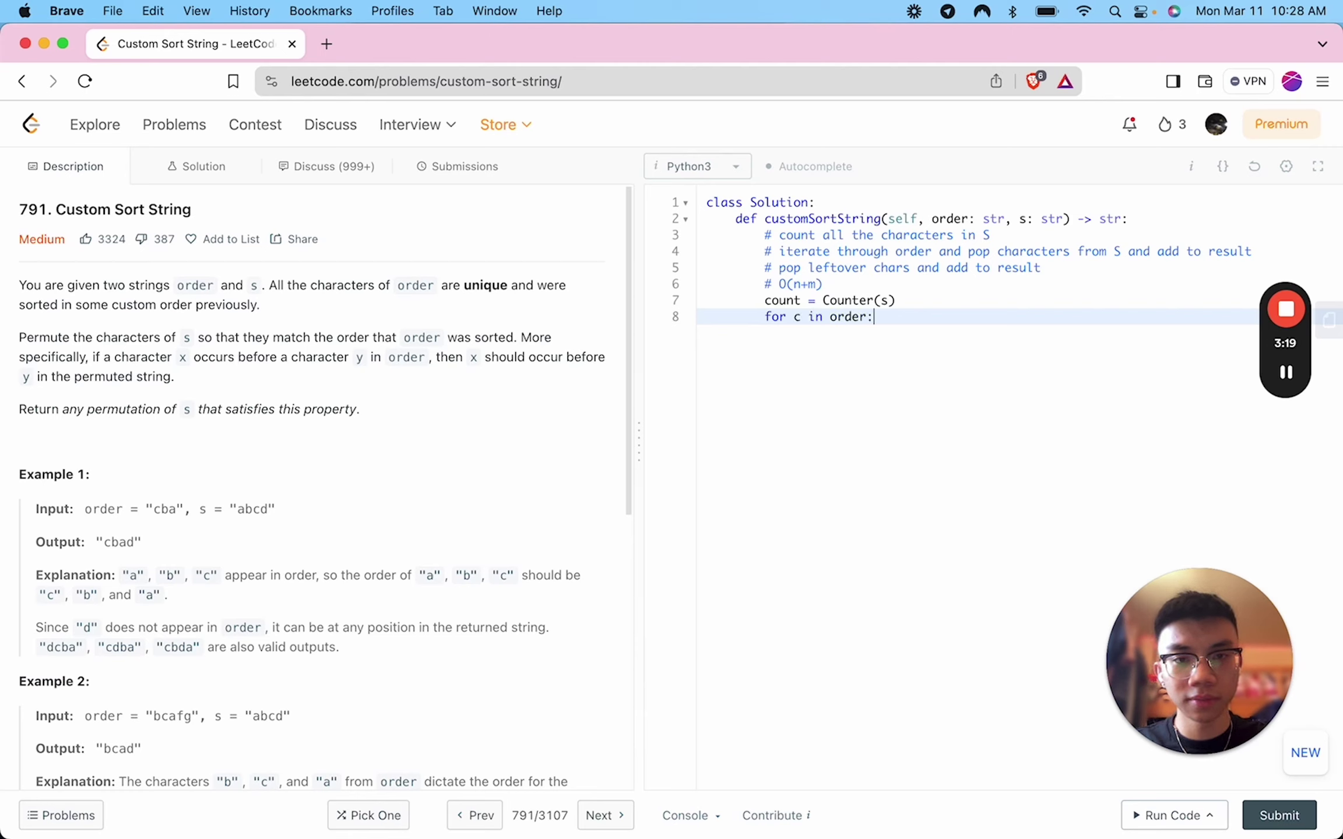
key("Up")
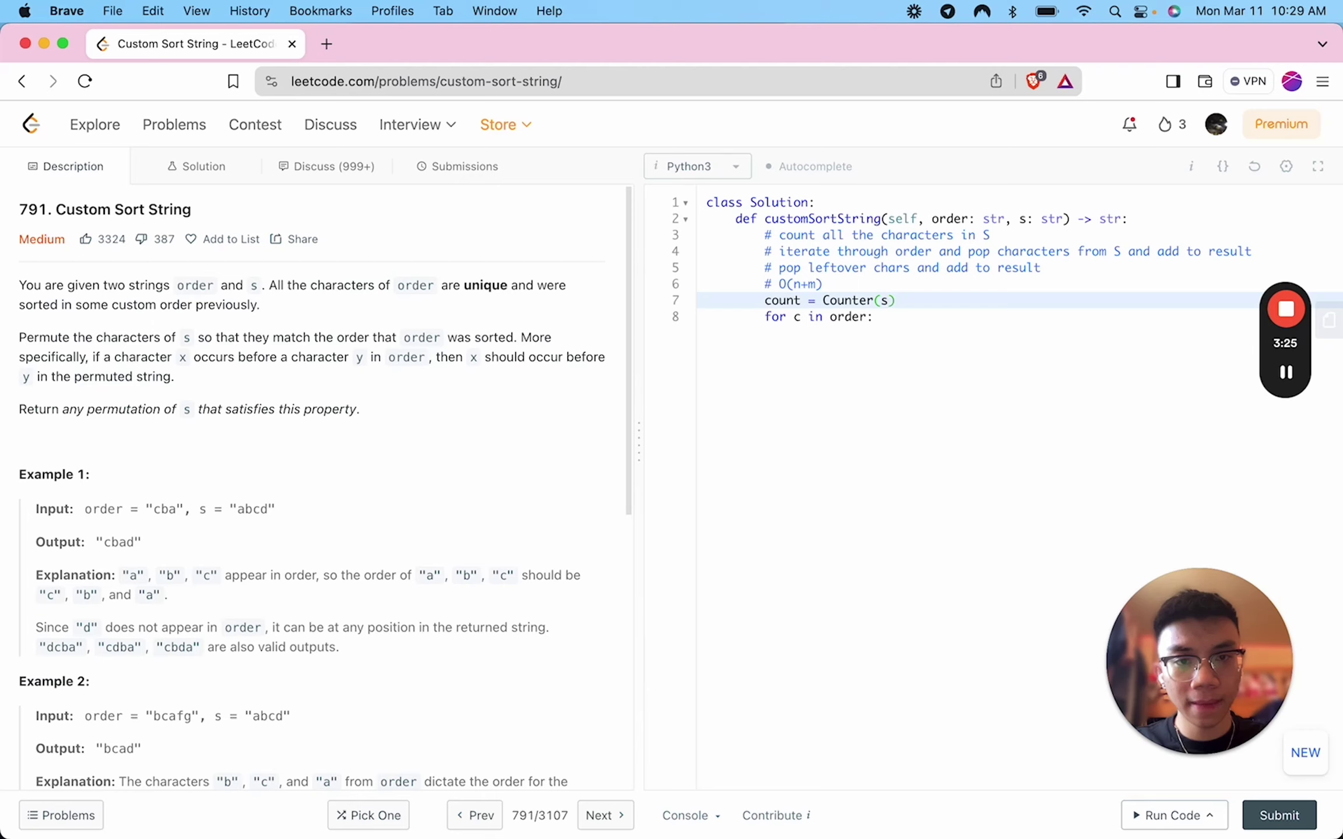
key("Down")
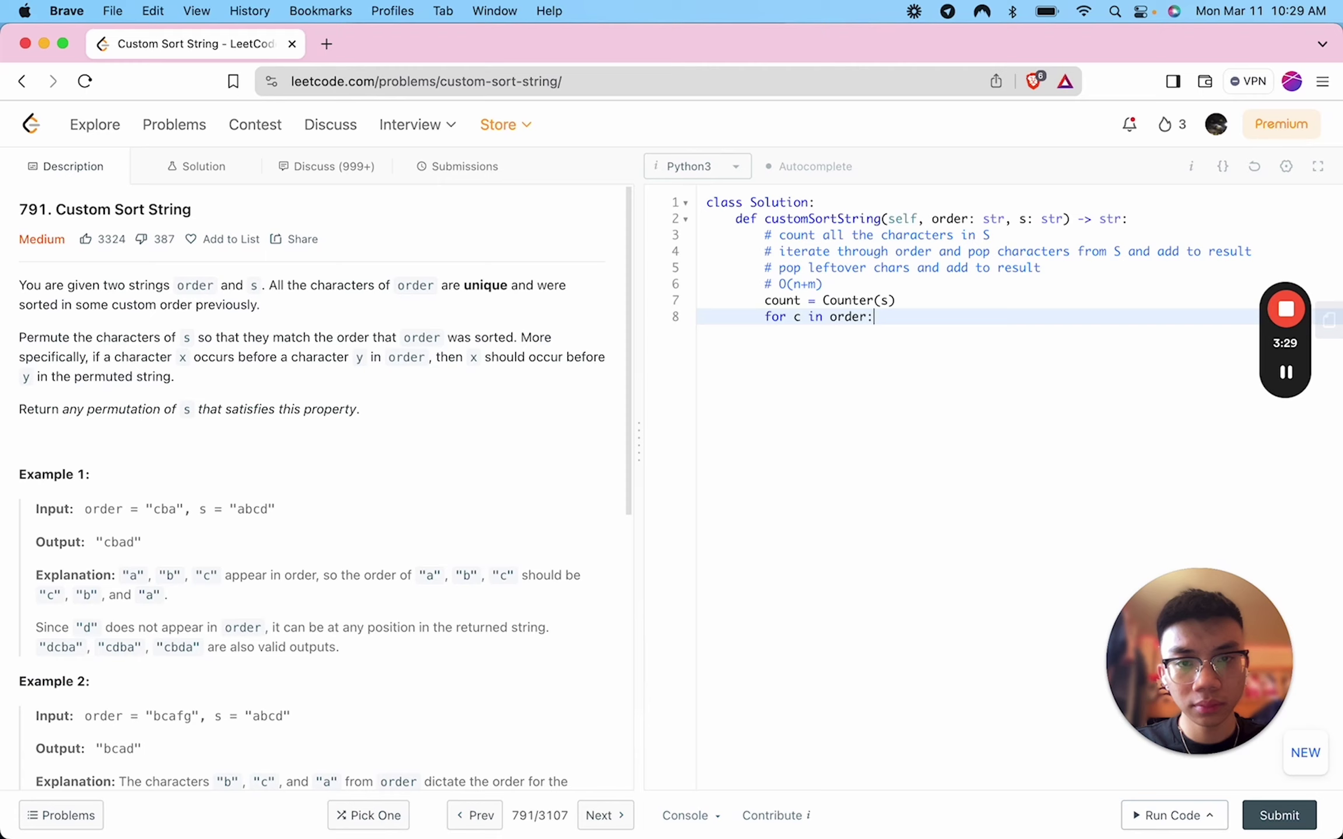
- Add an 'if c in count' check and a result variable before the loop
key("Return")
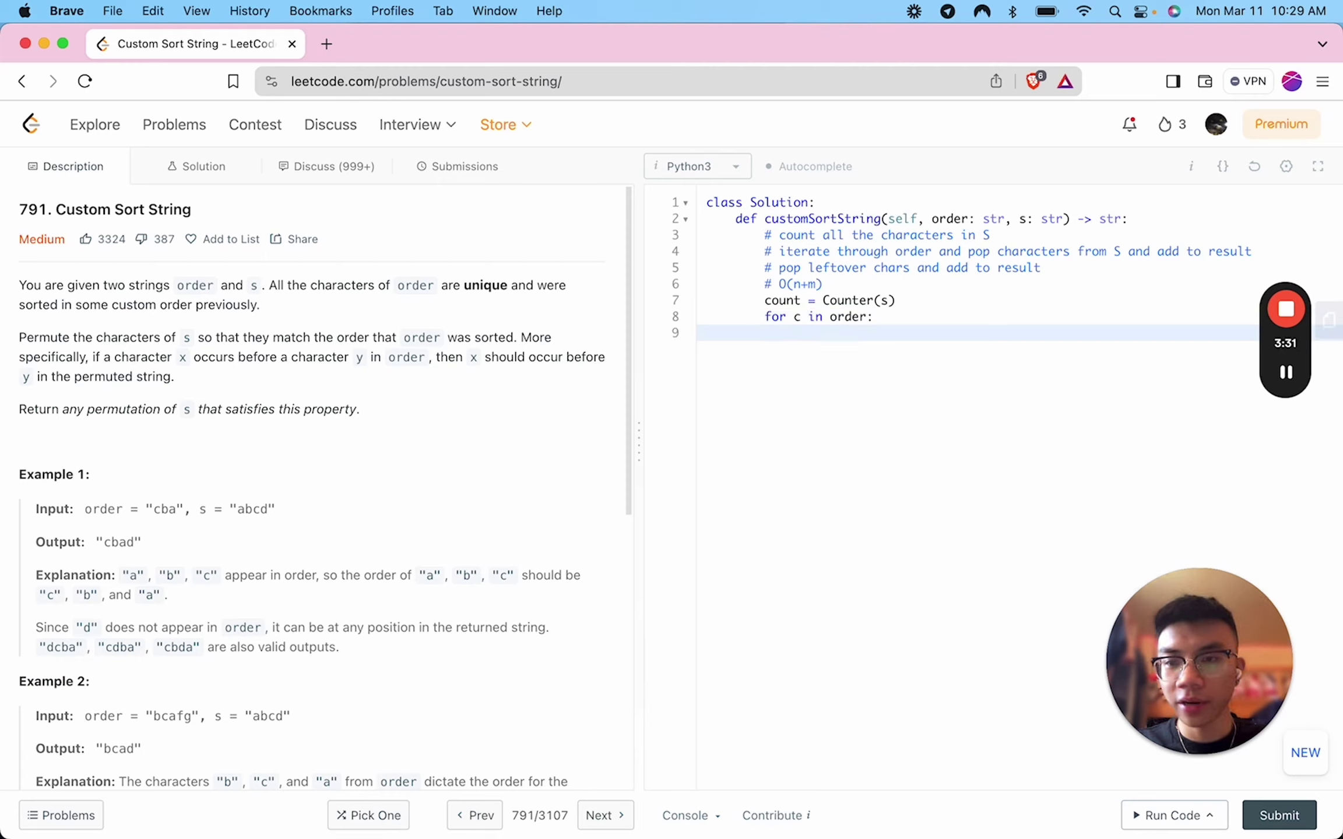
type("if c i")
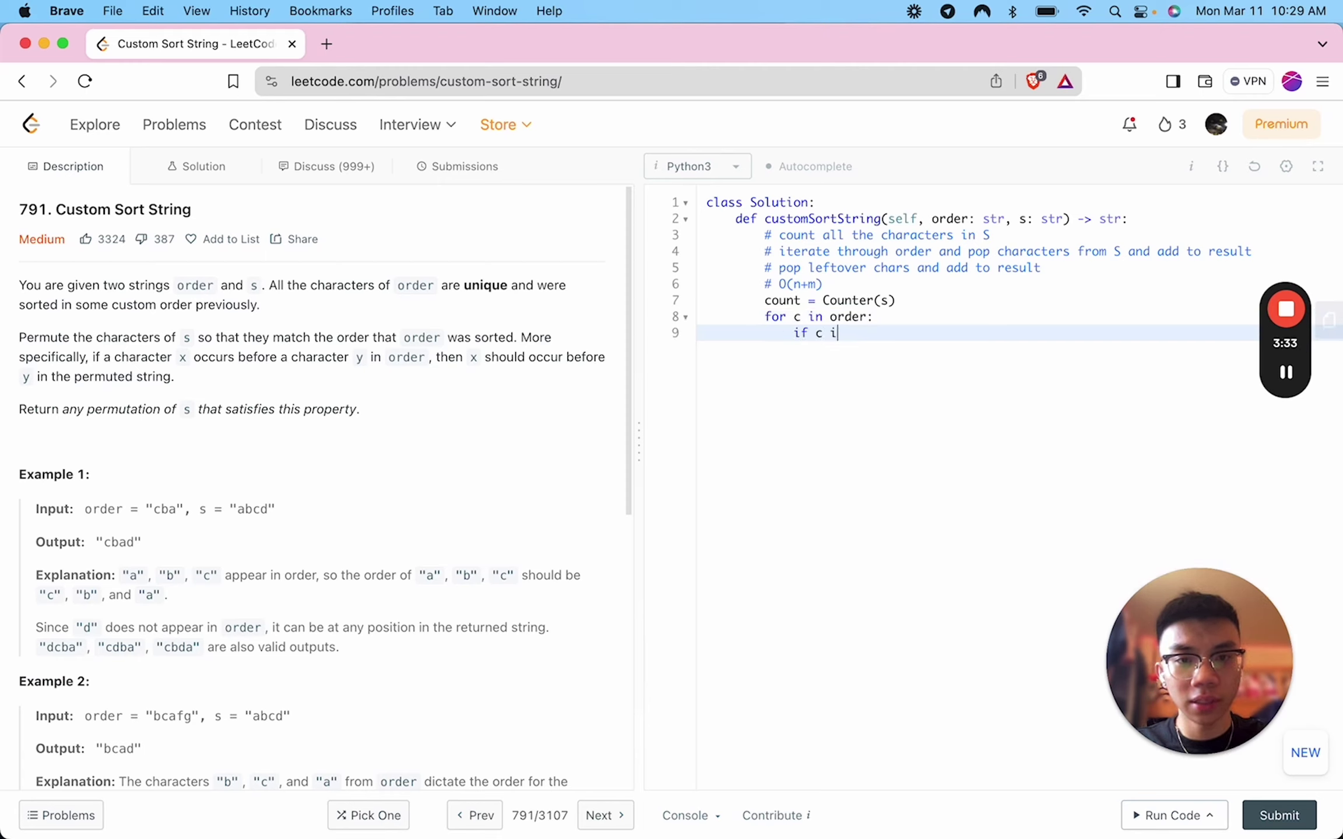
type("s in")
key("BackSpace")
key("BackSpace")
key("BackSpace")
type("c ")
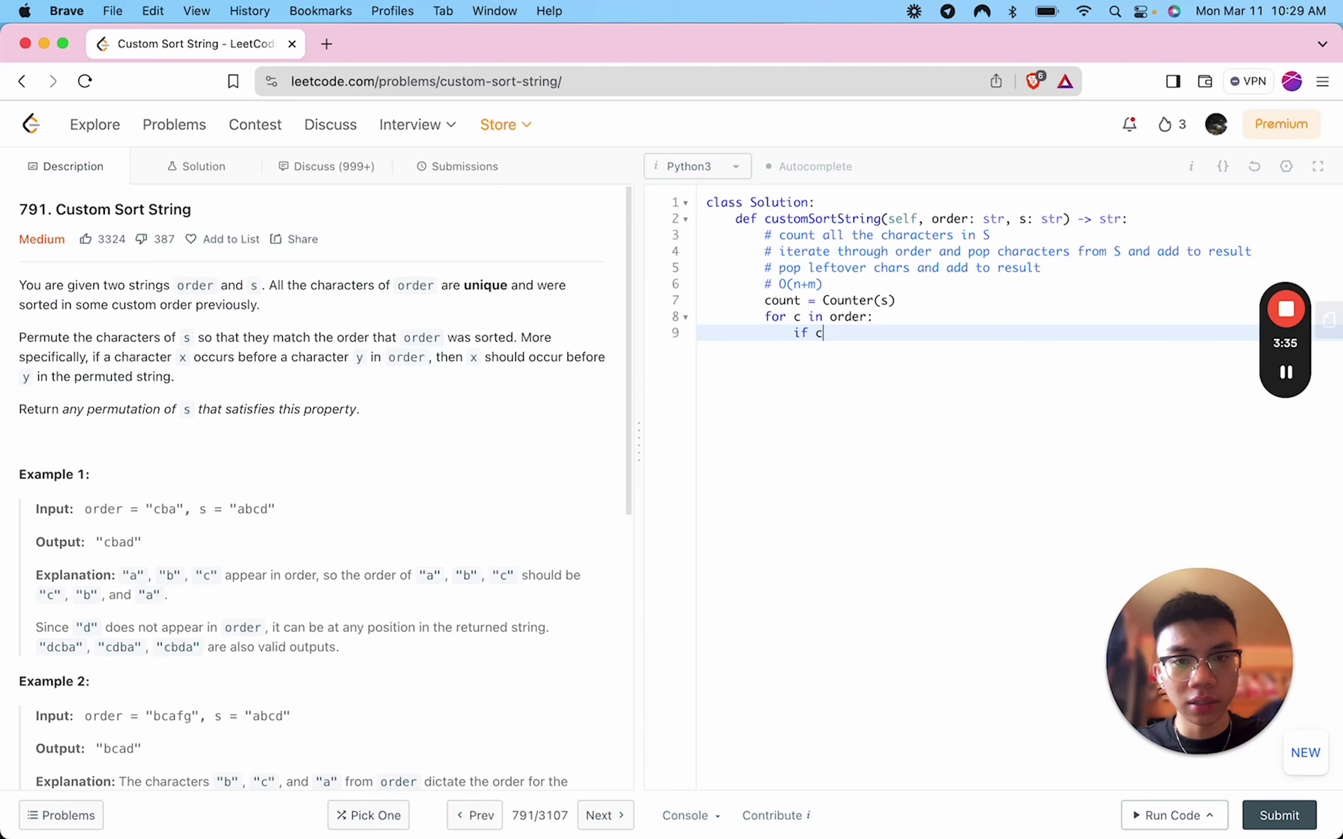
type("in count:")
key("Return")
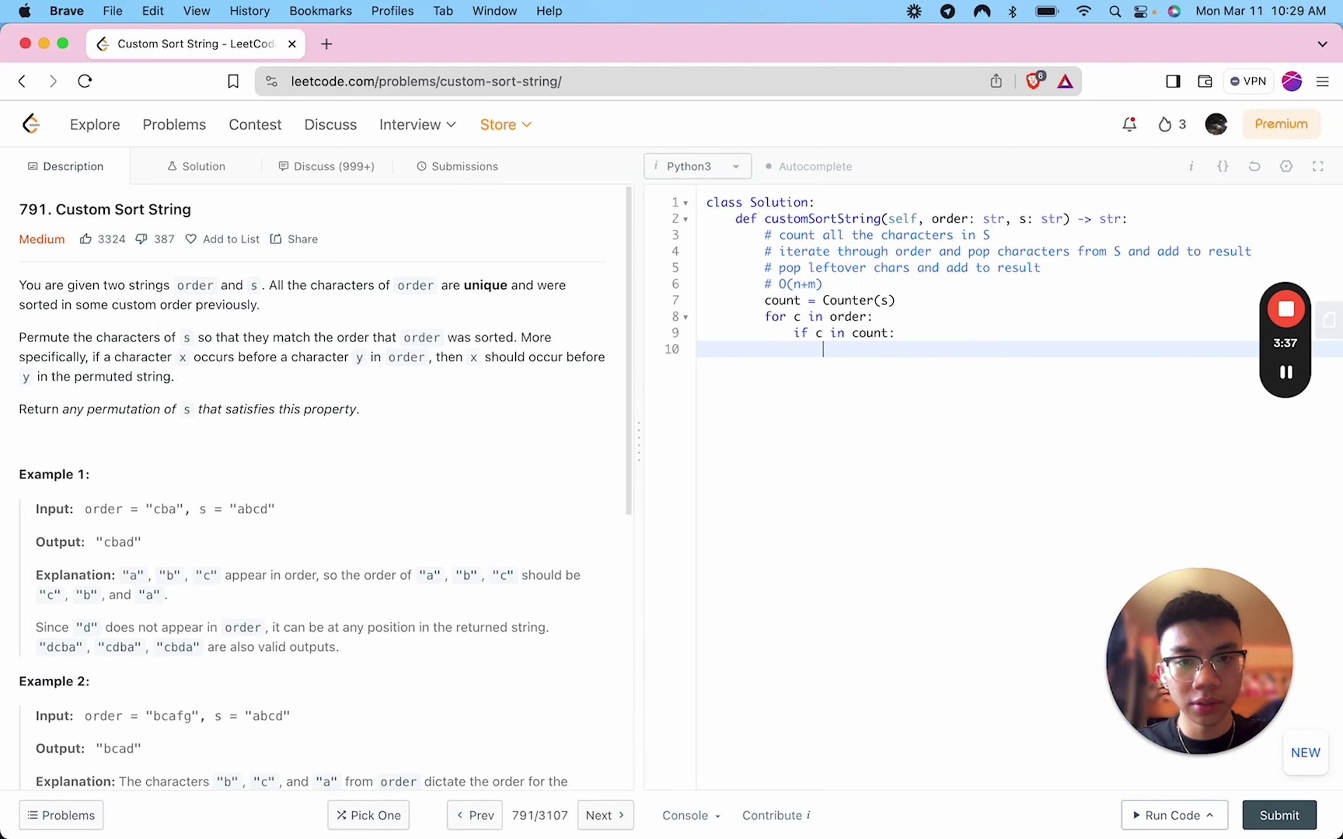
left_click(925, 306)
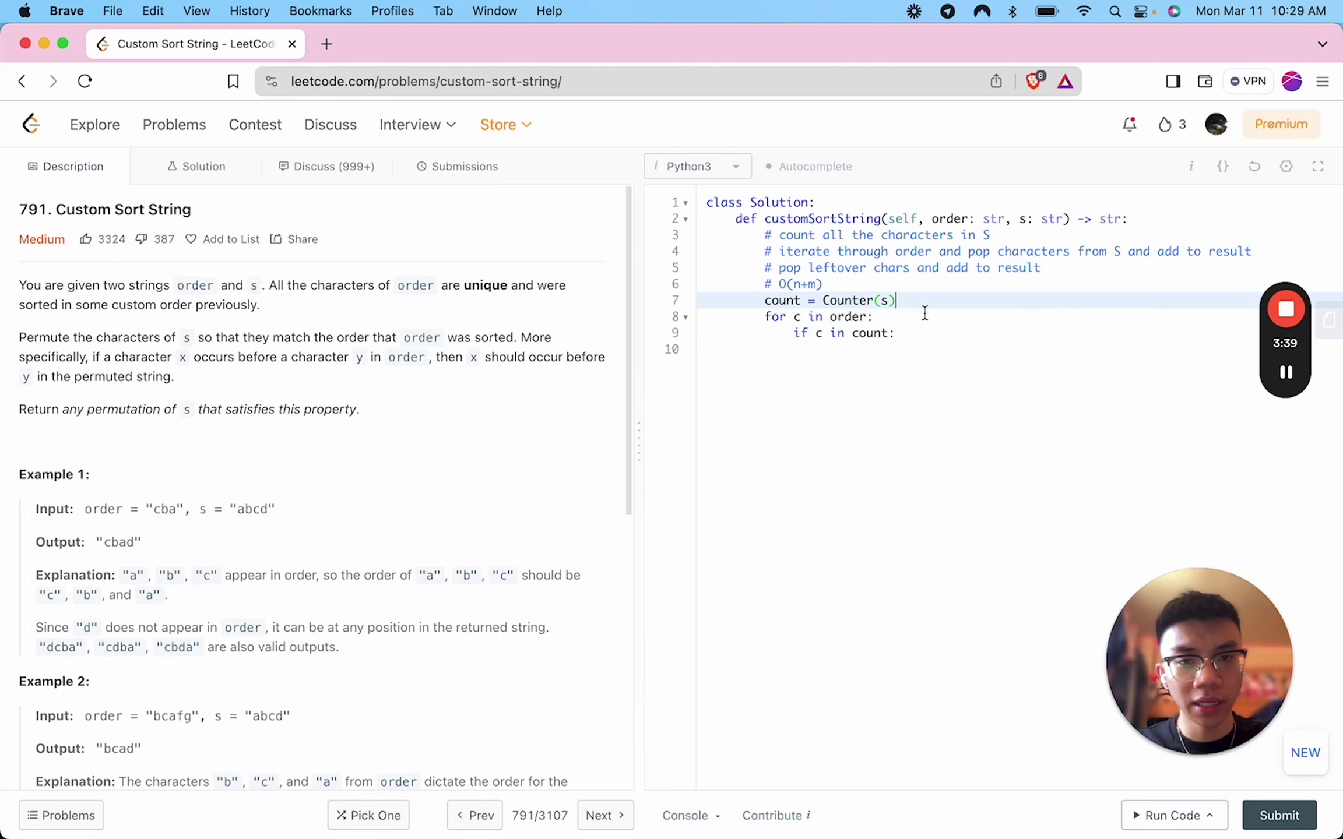
key("Return")
type("result =")
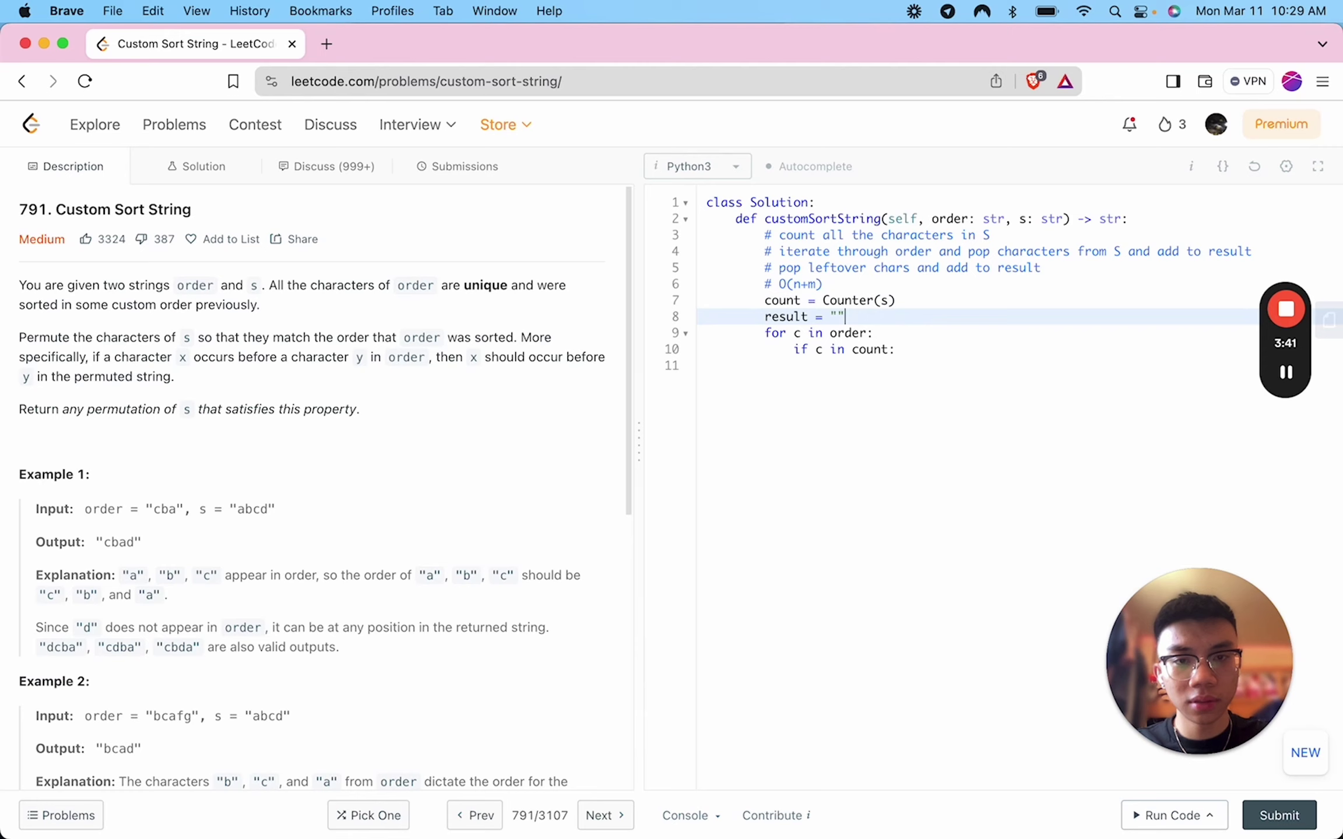
key("Down")
key("Down")
key("Down")
type("resu")
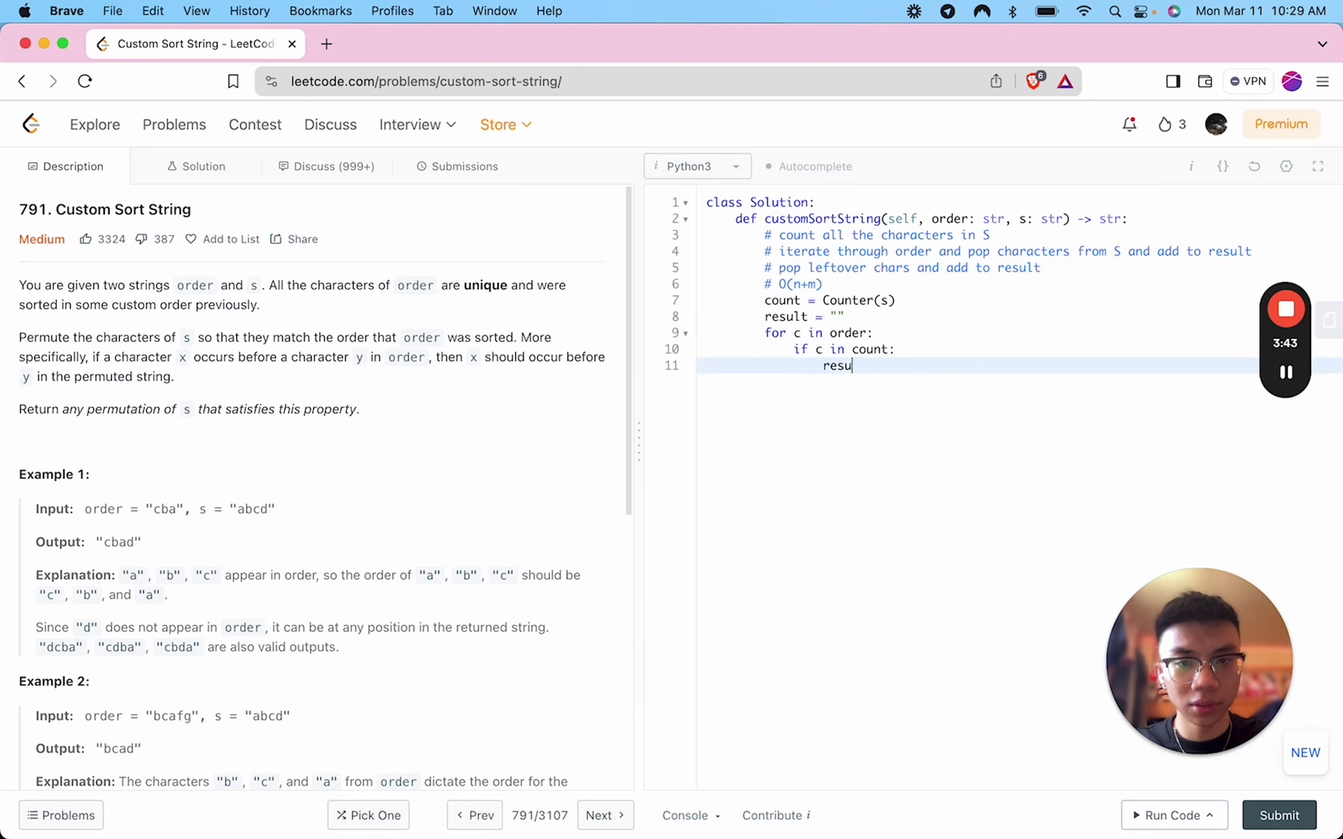
type("lt += c")
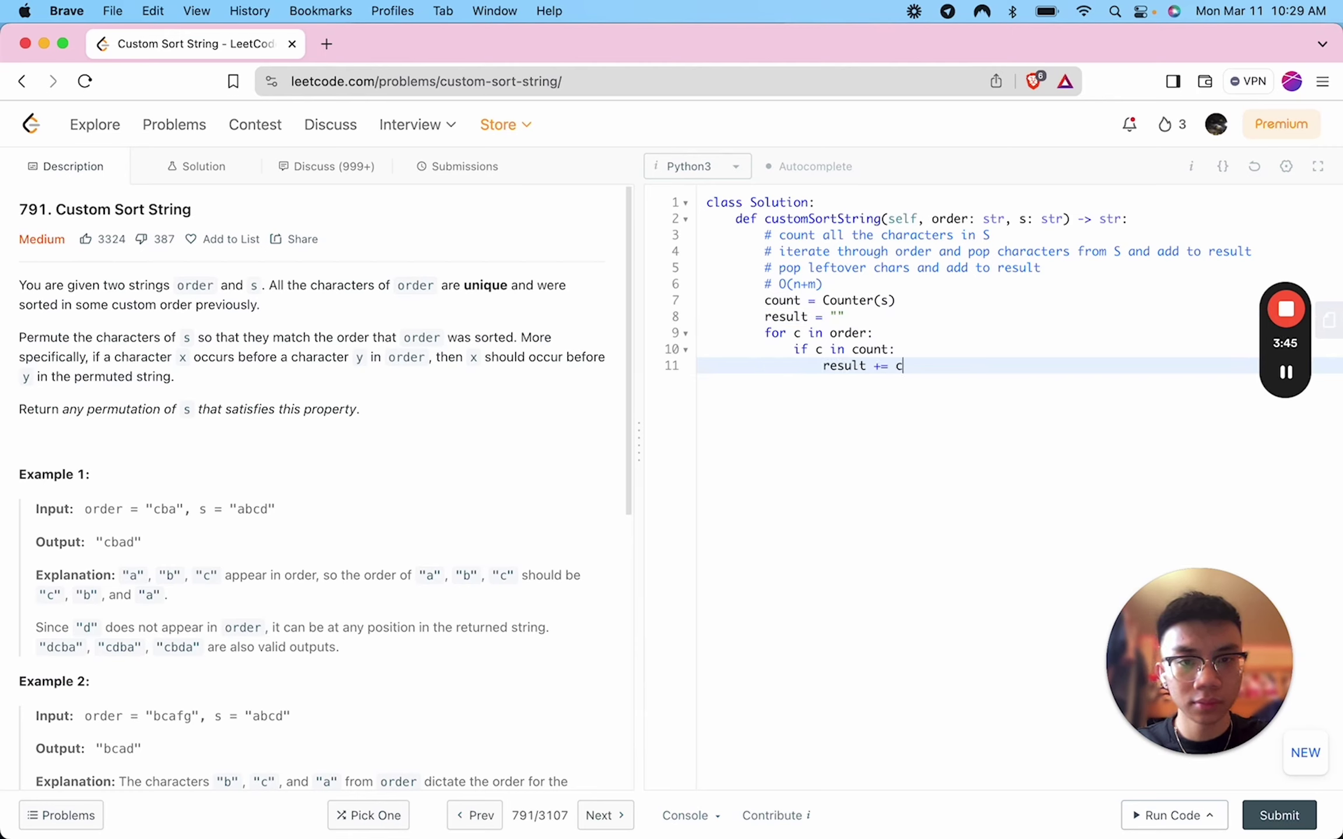
type("*cou")
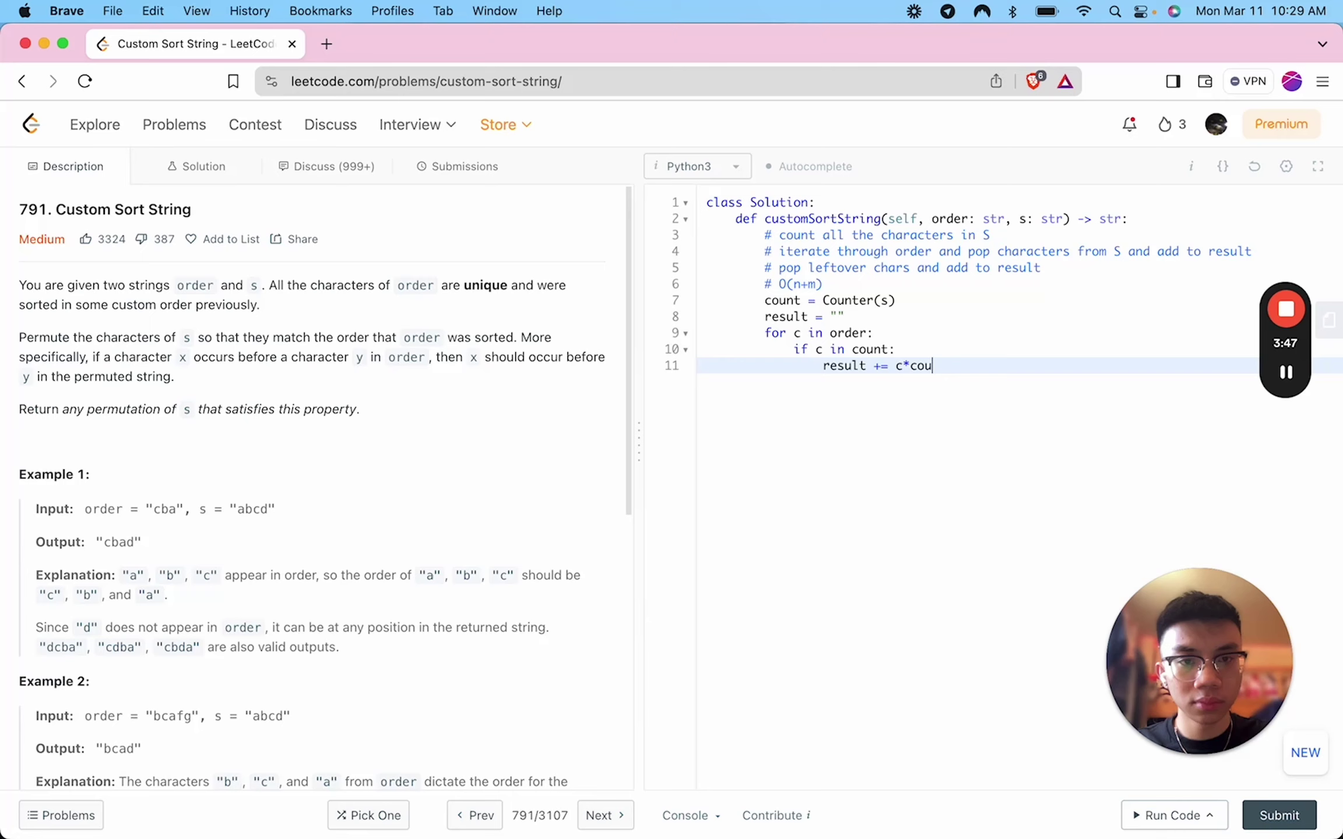
type("nter")
type("[c")
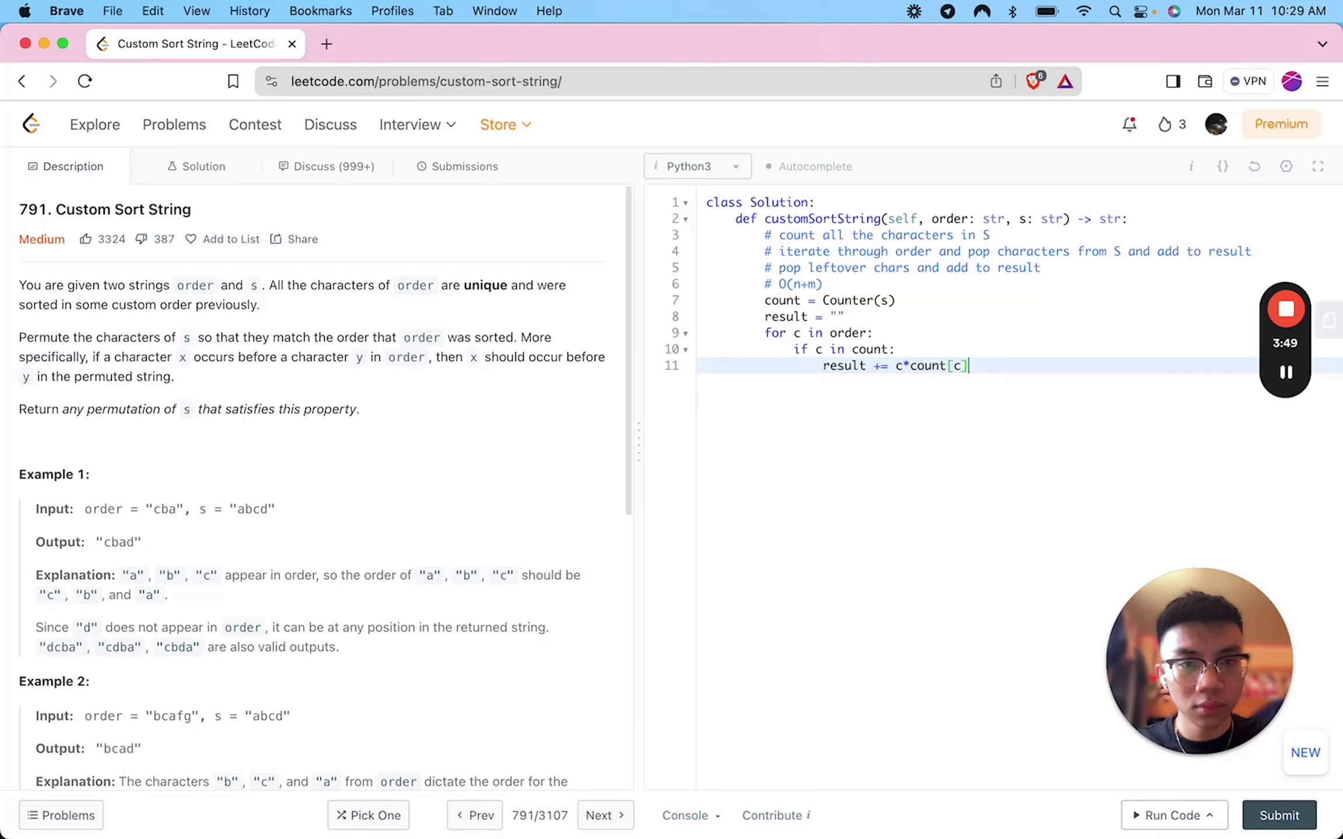
- Add c*count[c] to result in the if body, then dedent to the outer loop level
double_click(897, 366)
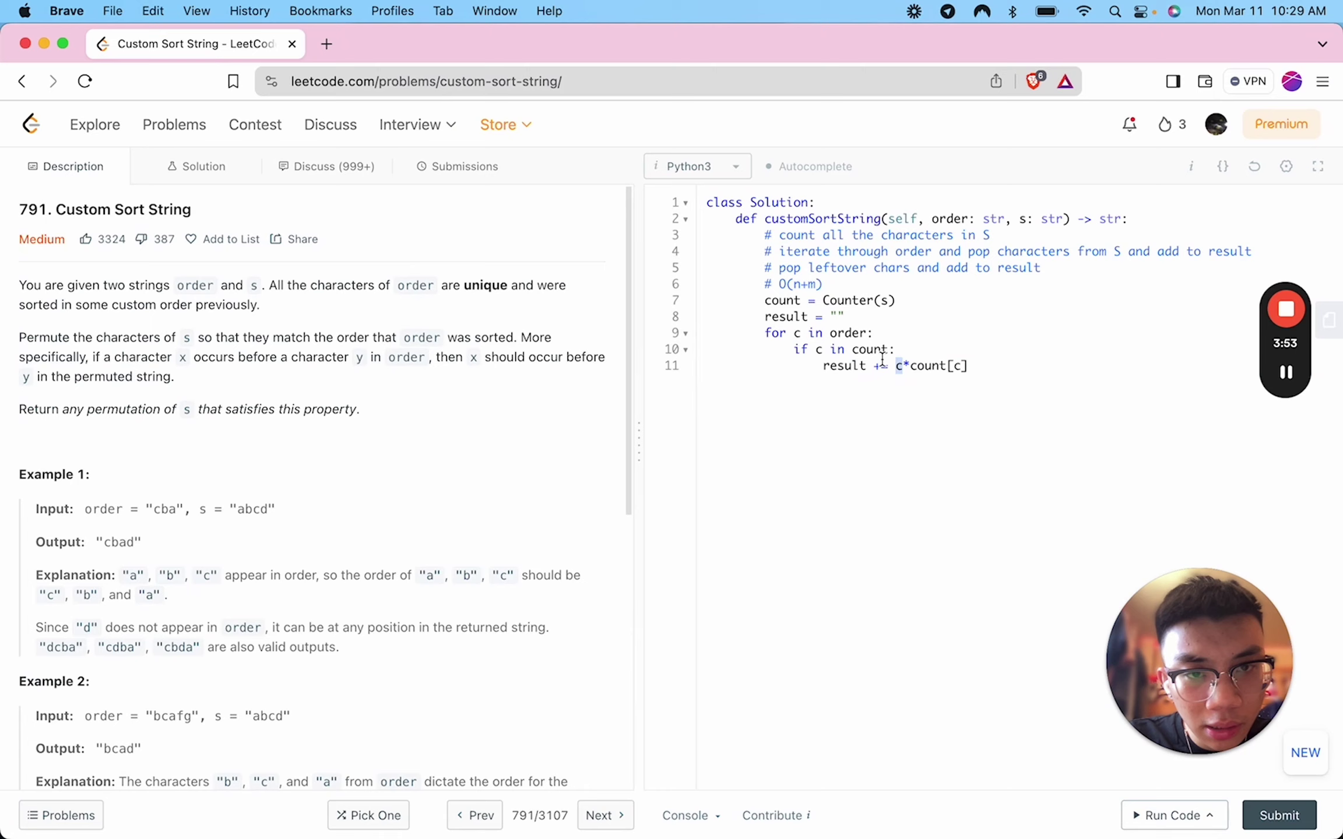
left_click(909, 365)
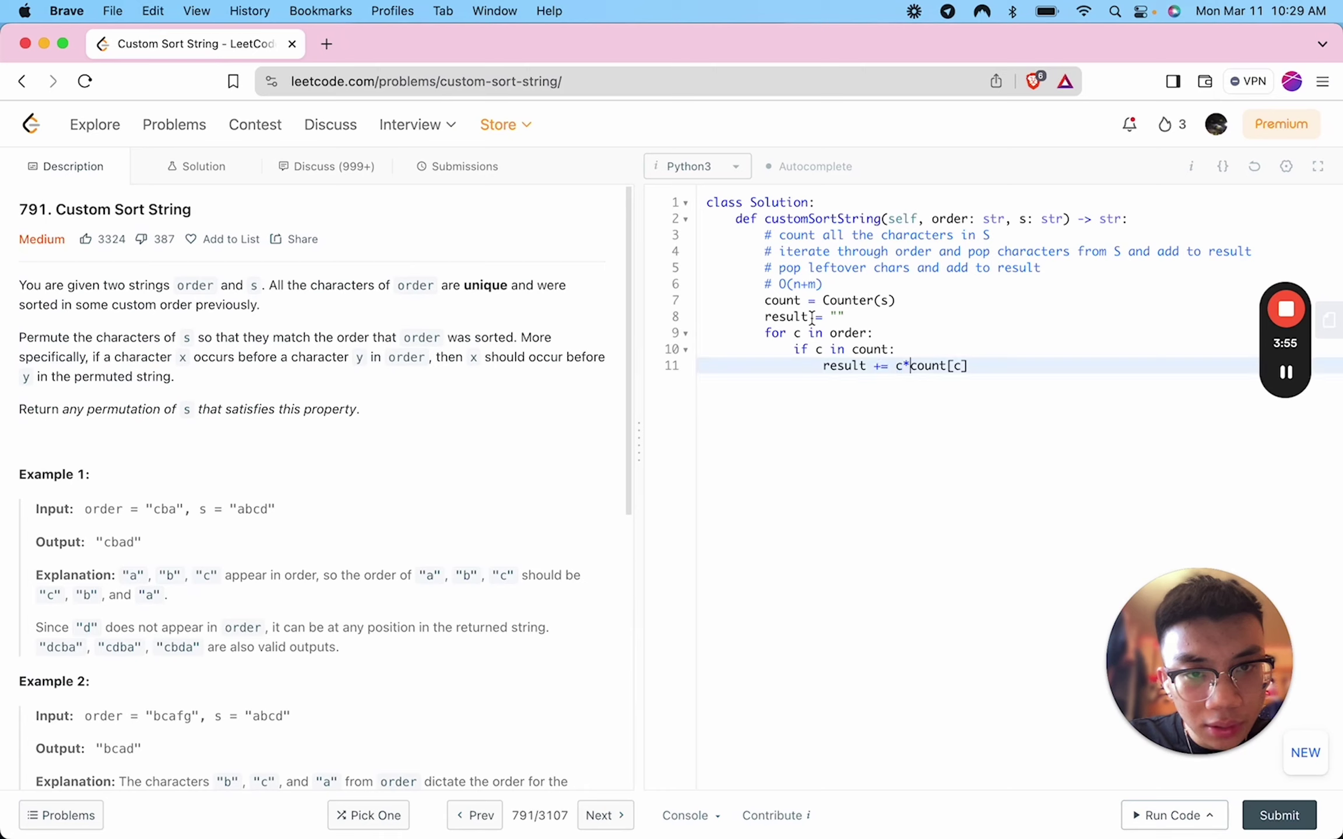
key("shift+super+Right")
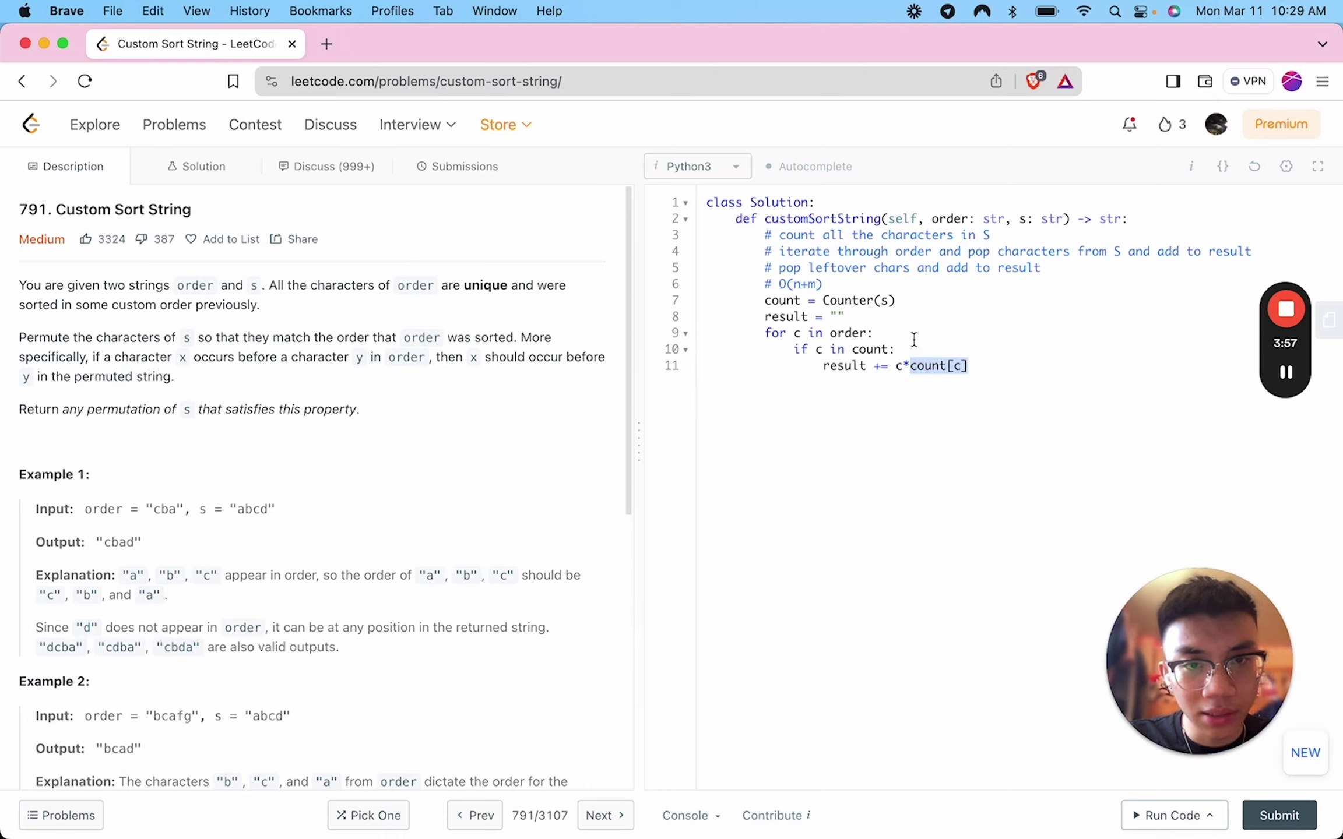
left_click_drag(765, 299, 892, 301)
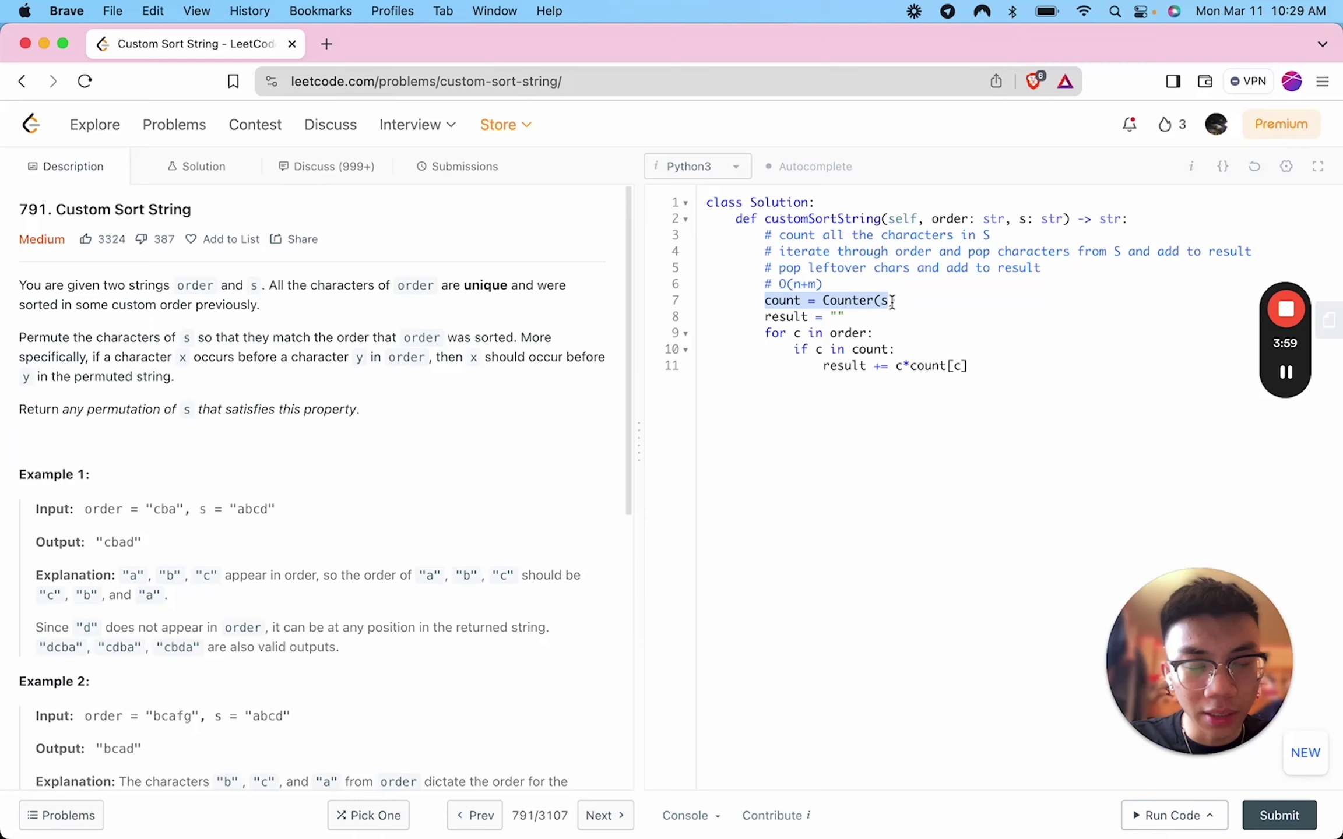
left_click(1003, 368)
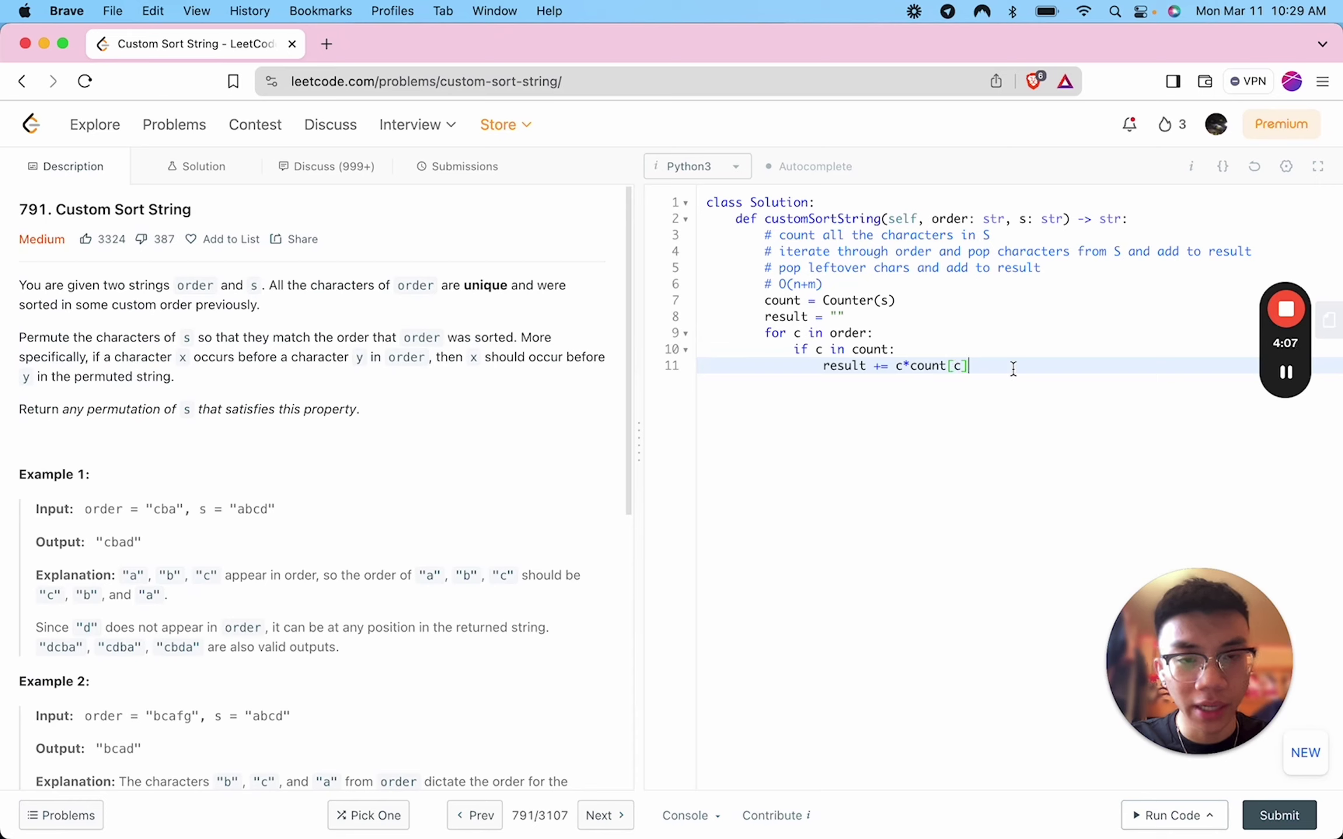
key("Return")
key("BackSpace")
key("BackSpace")
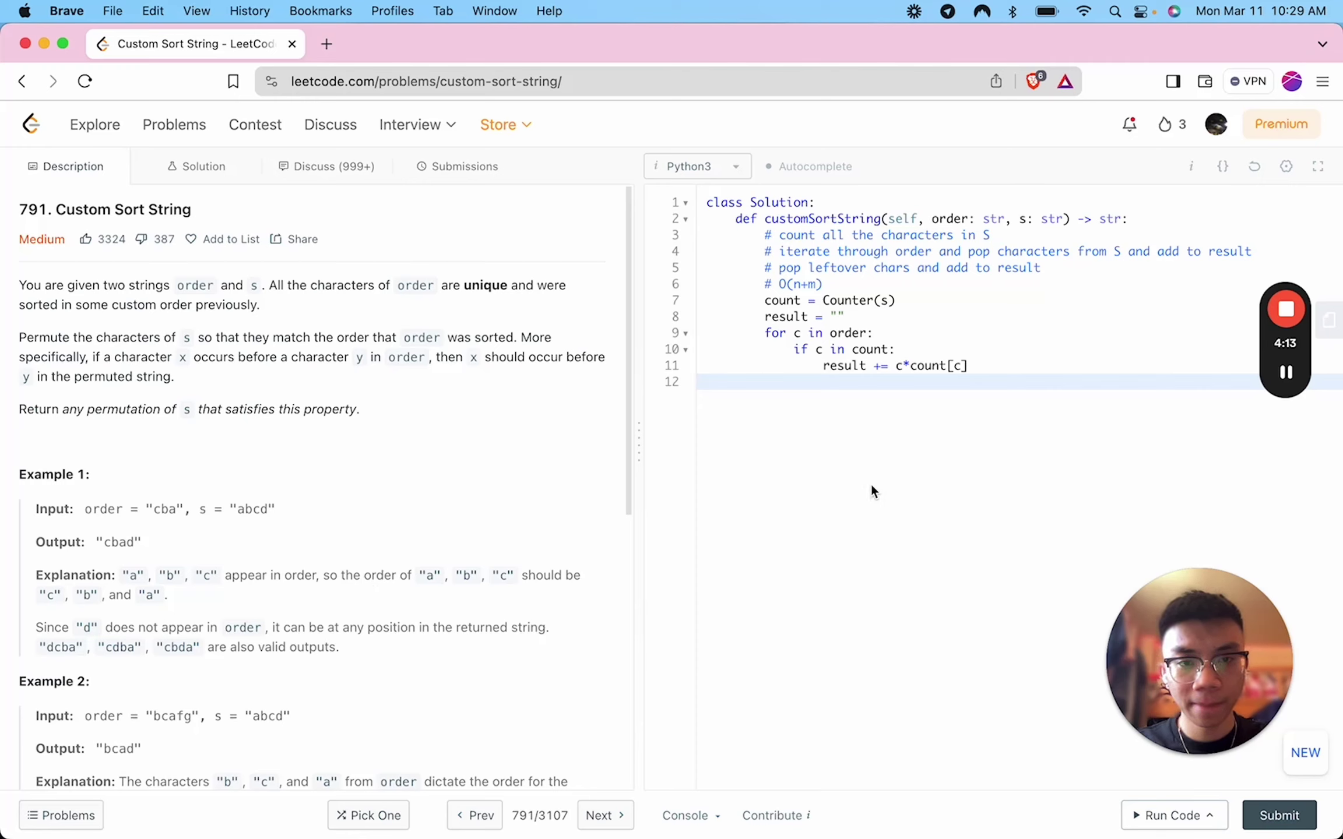
- Add count.pop(c) after line 11, leaving blank lines below it
left_click(908, 366)
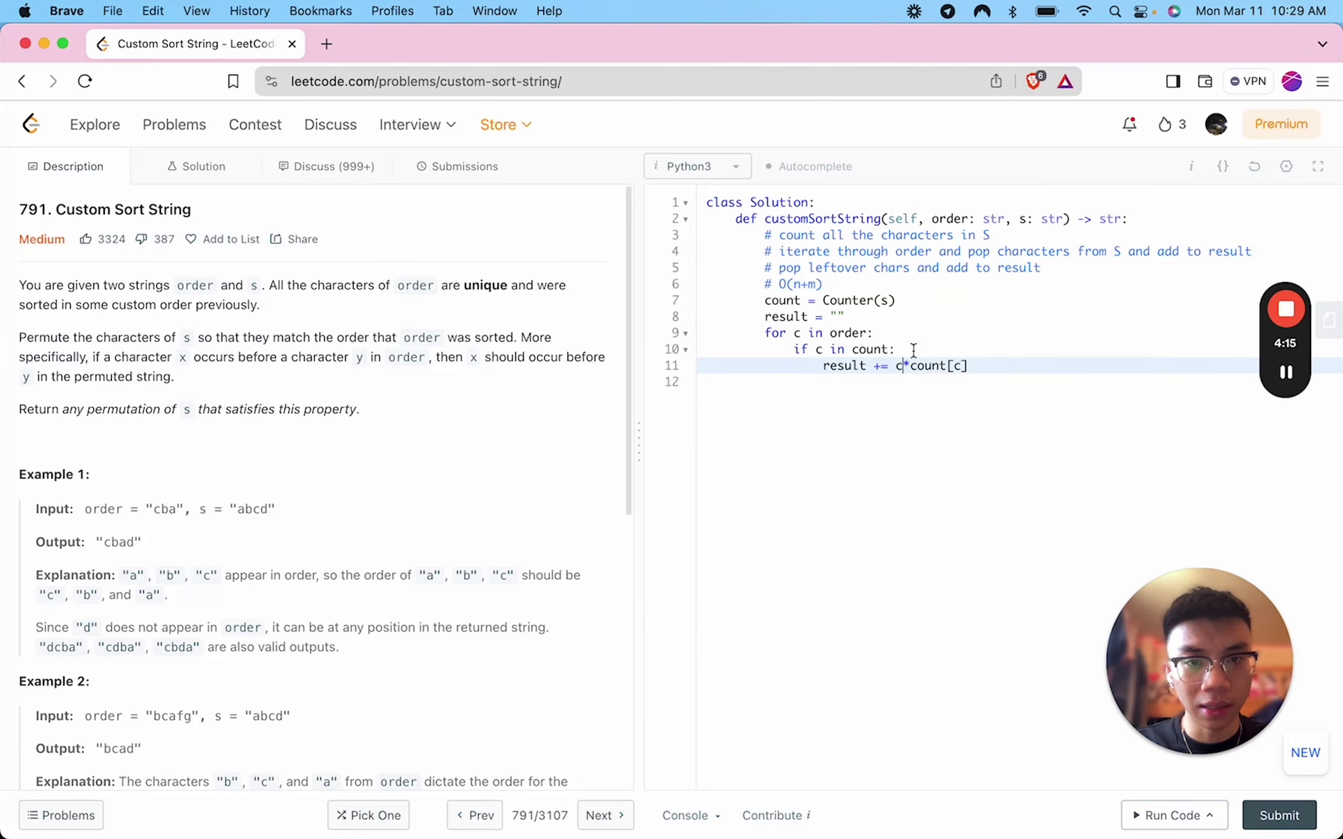
left_click(972, 366)
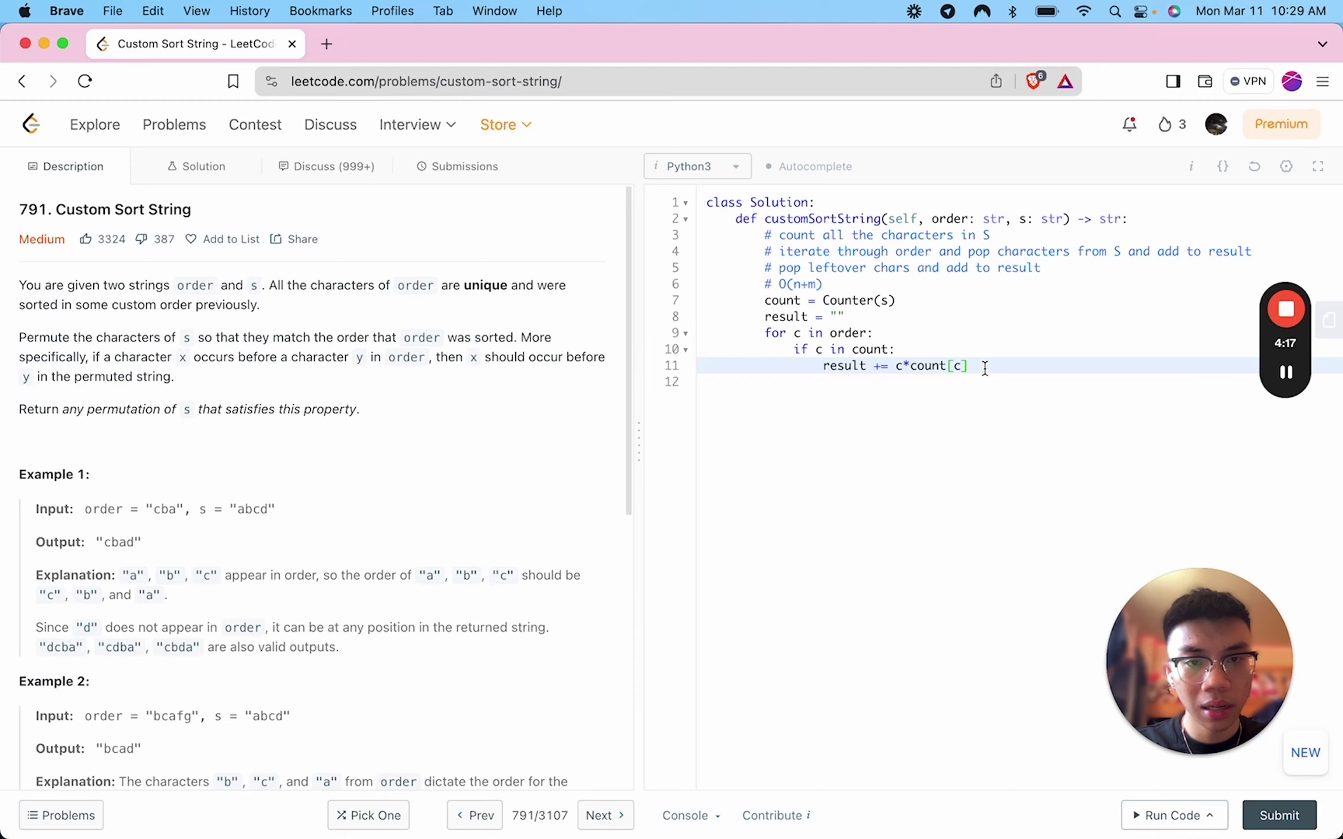
key("Return")
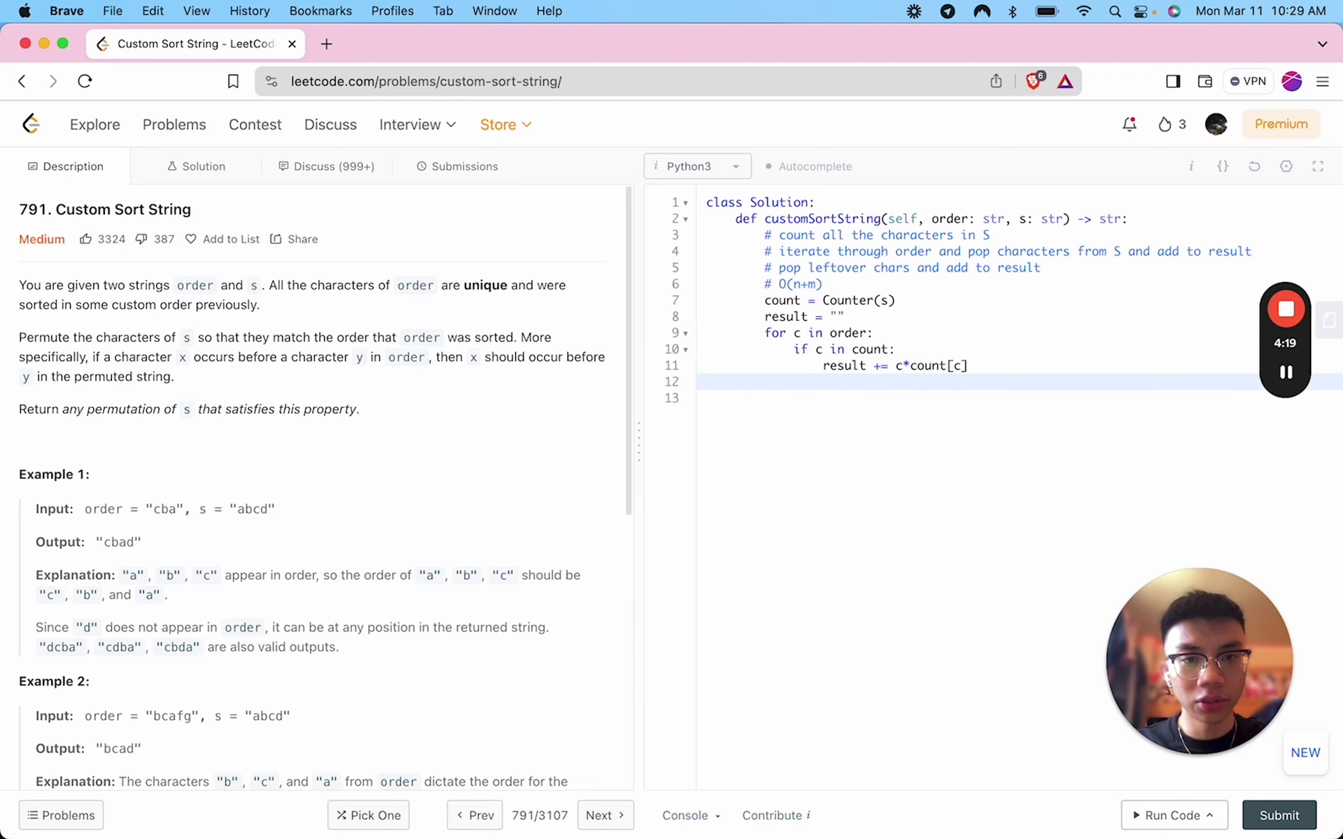
type("count.")
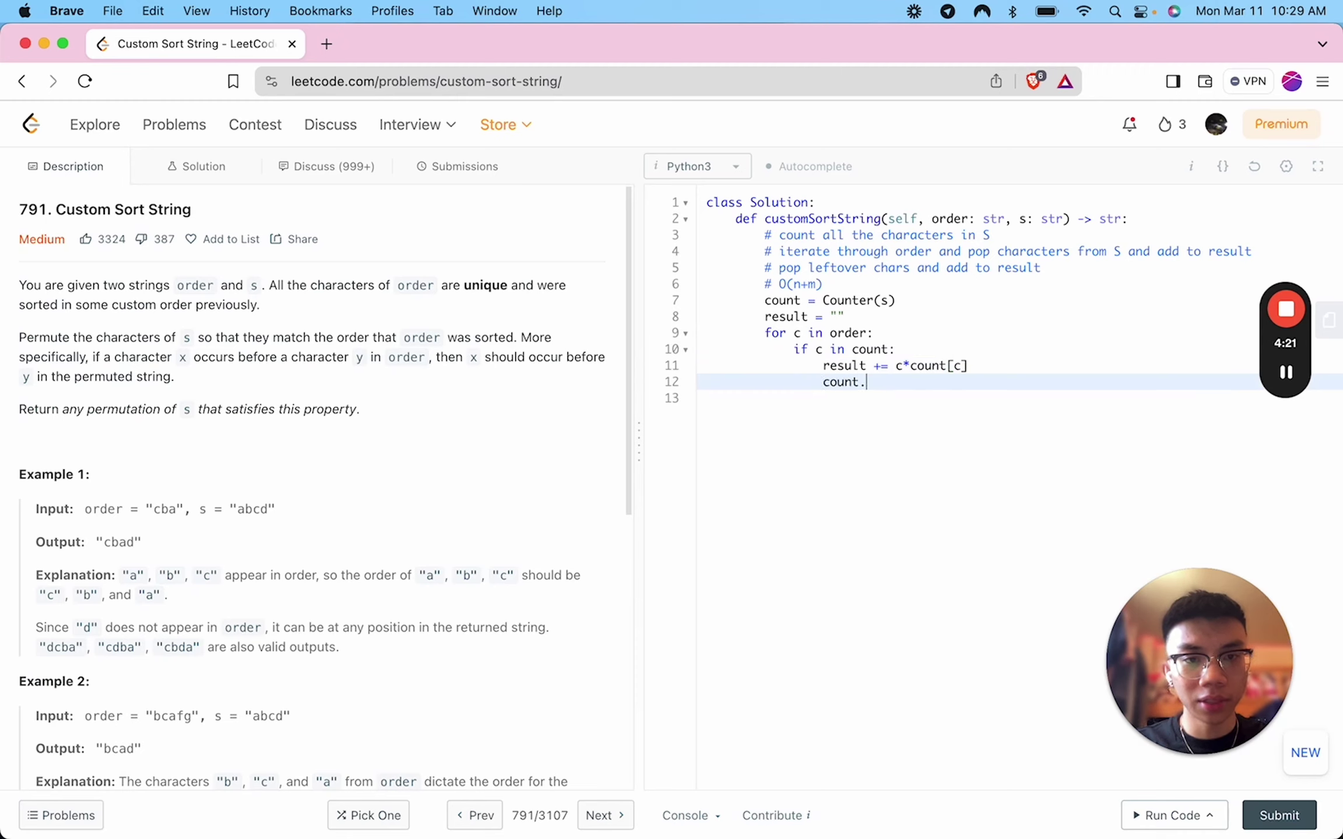
type("pop(c")
key("Return")
key("Return")
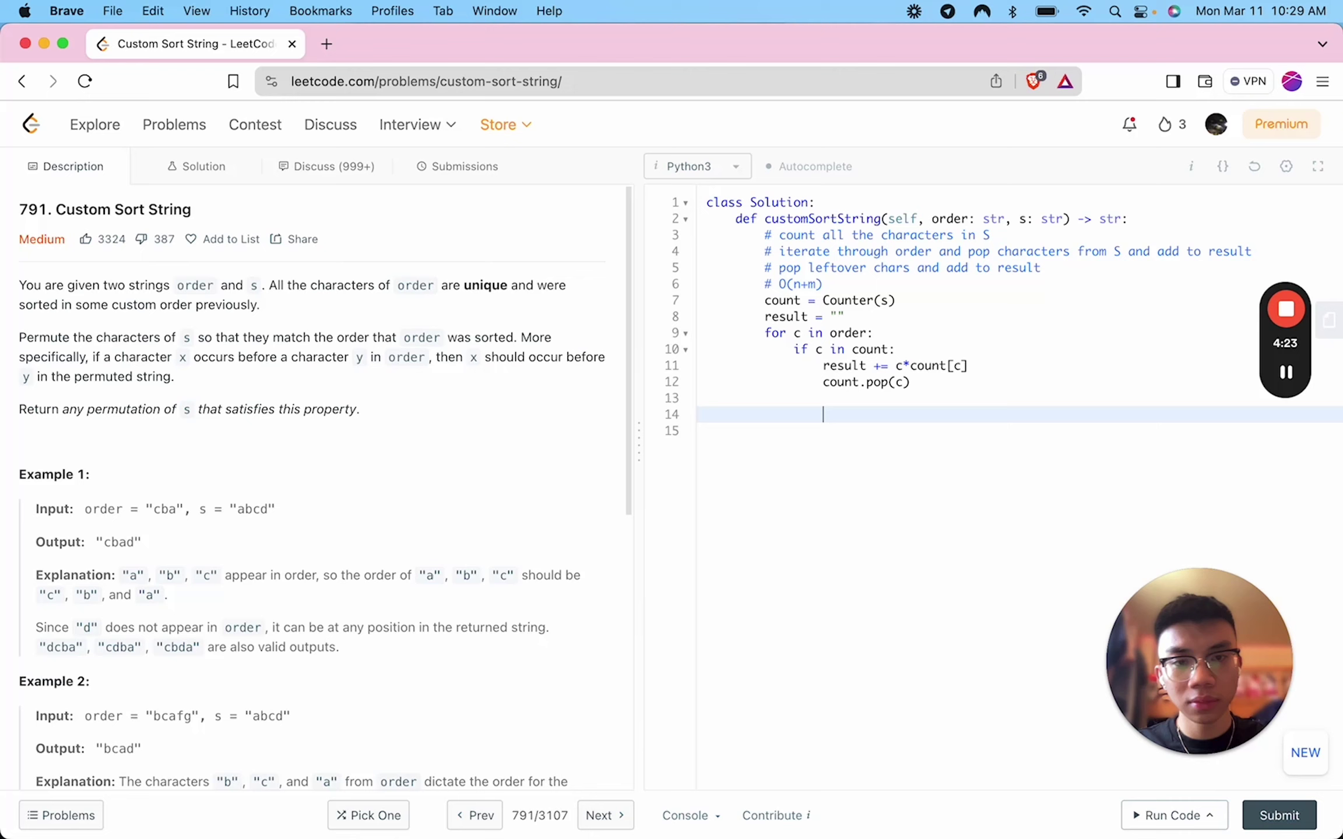
key("Up")
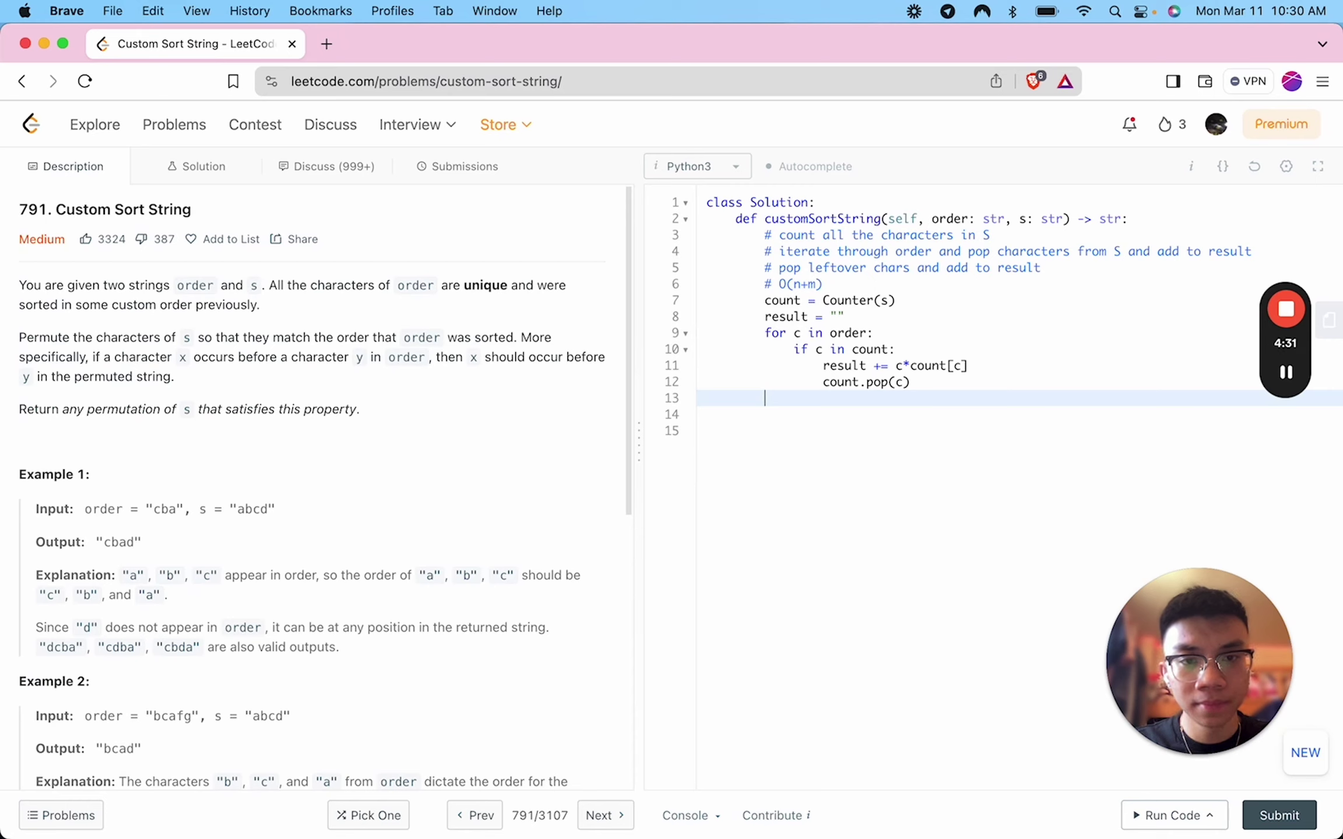
type("for k,v in")
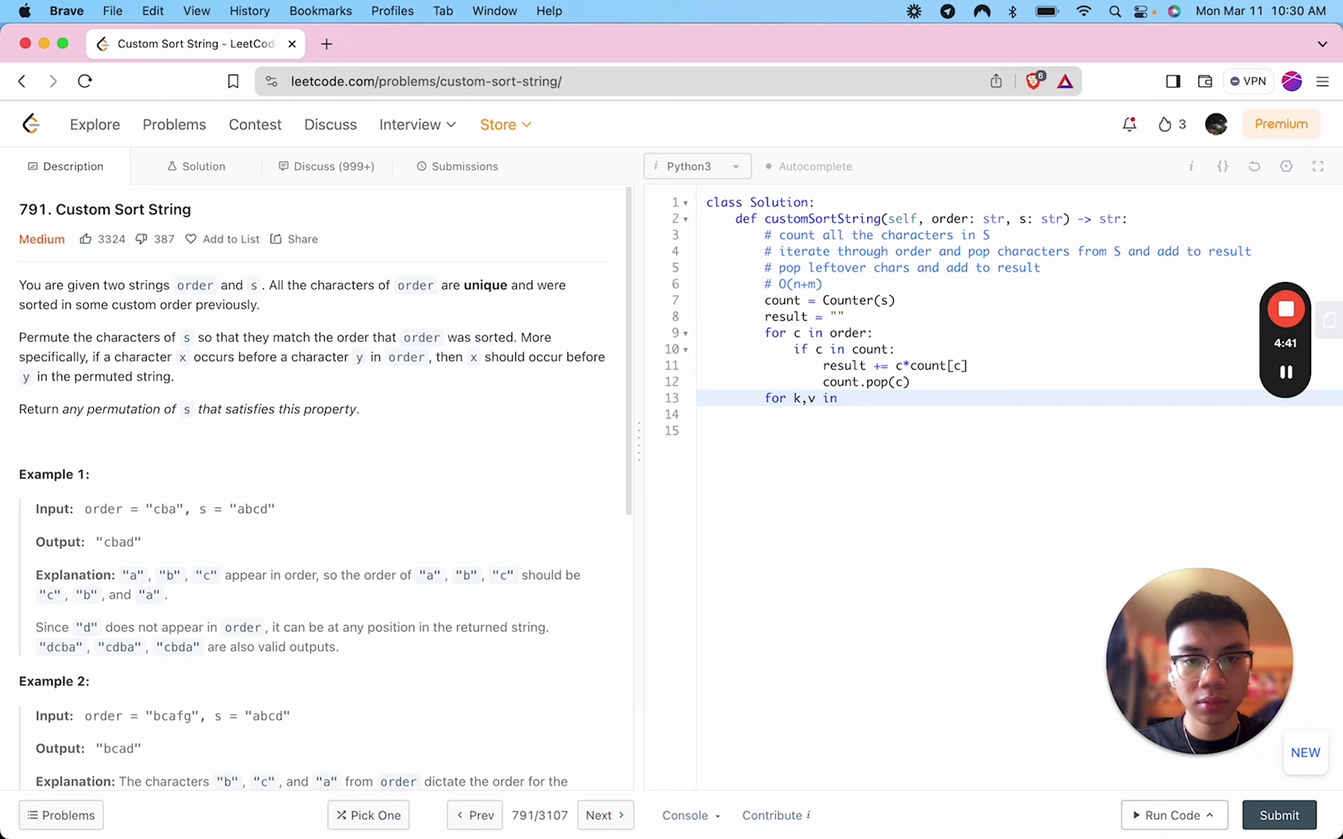
type("count.")
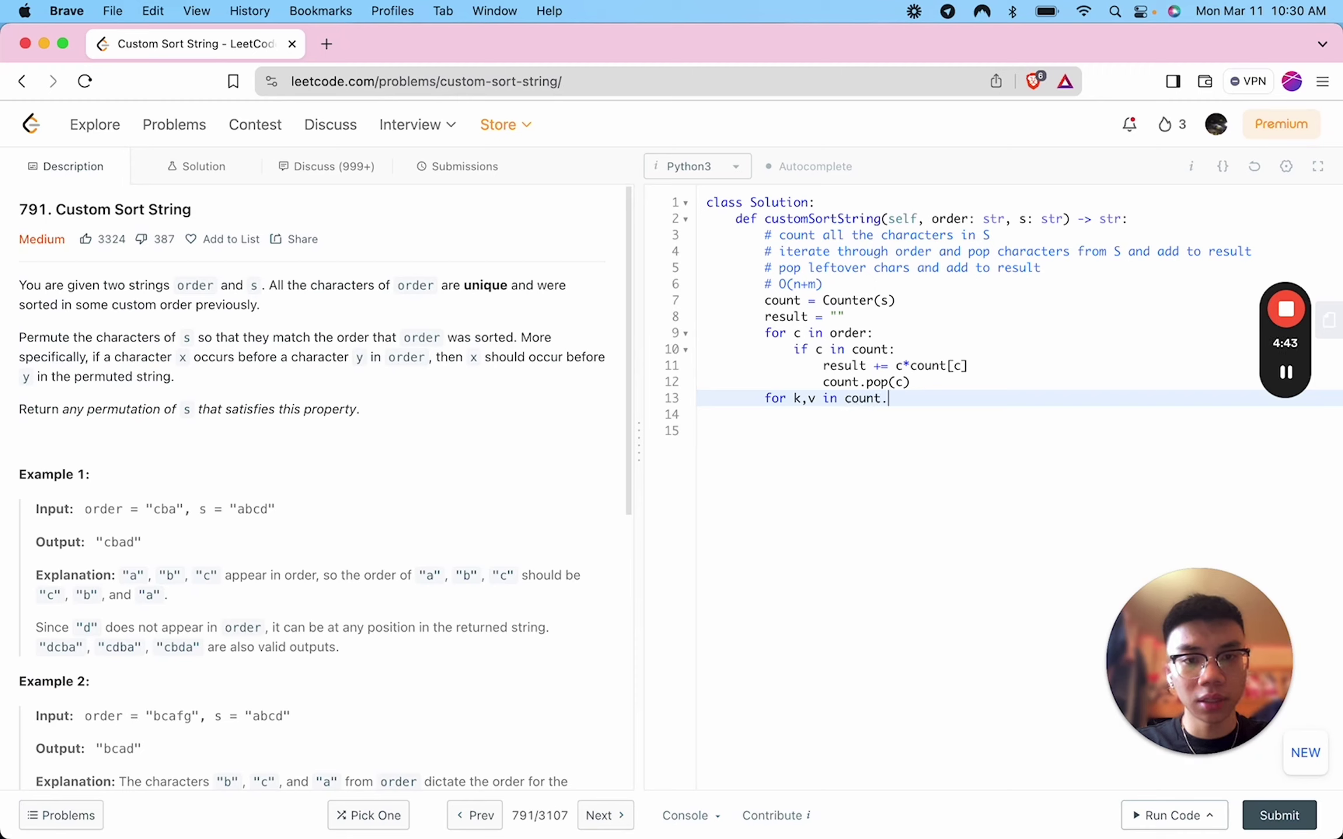
type("items():")
- Add the count.items() loop adding k*v, return result, and run the example
key("Return")
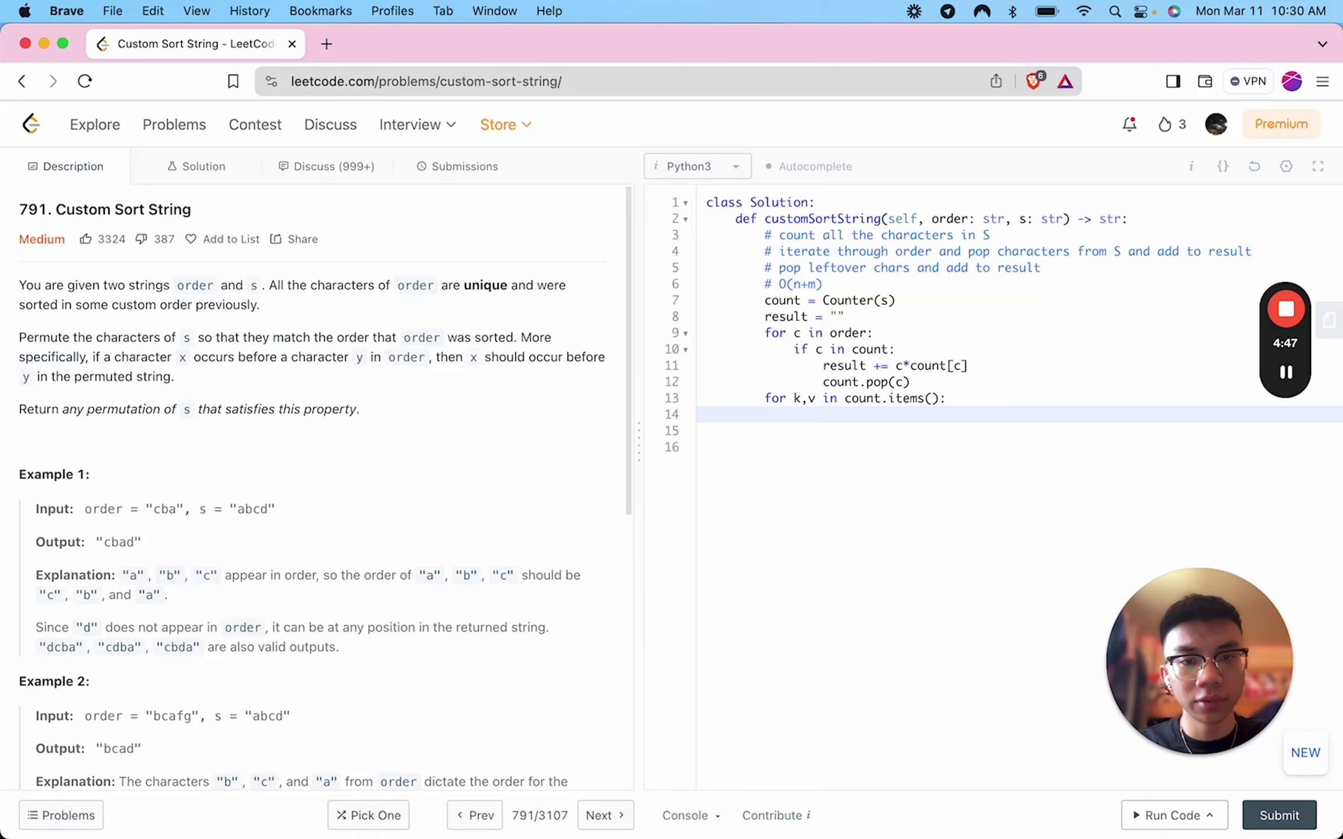
type("result+=")
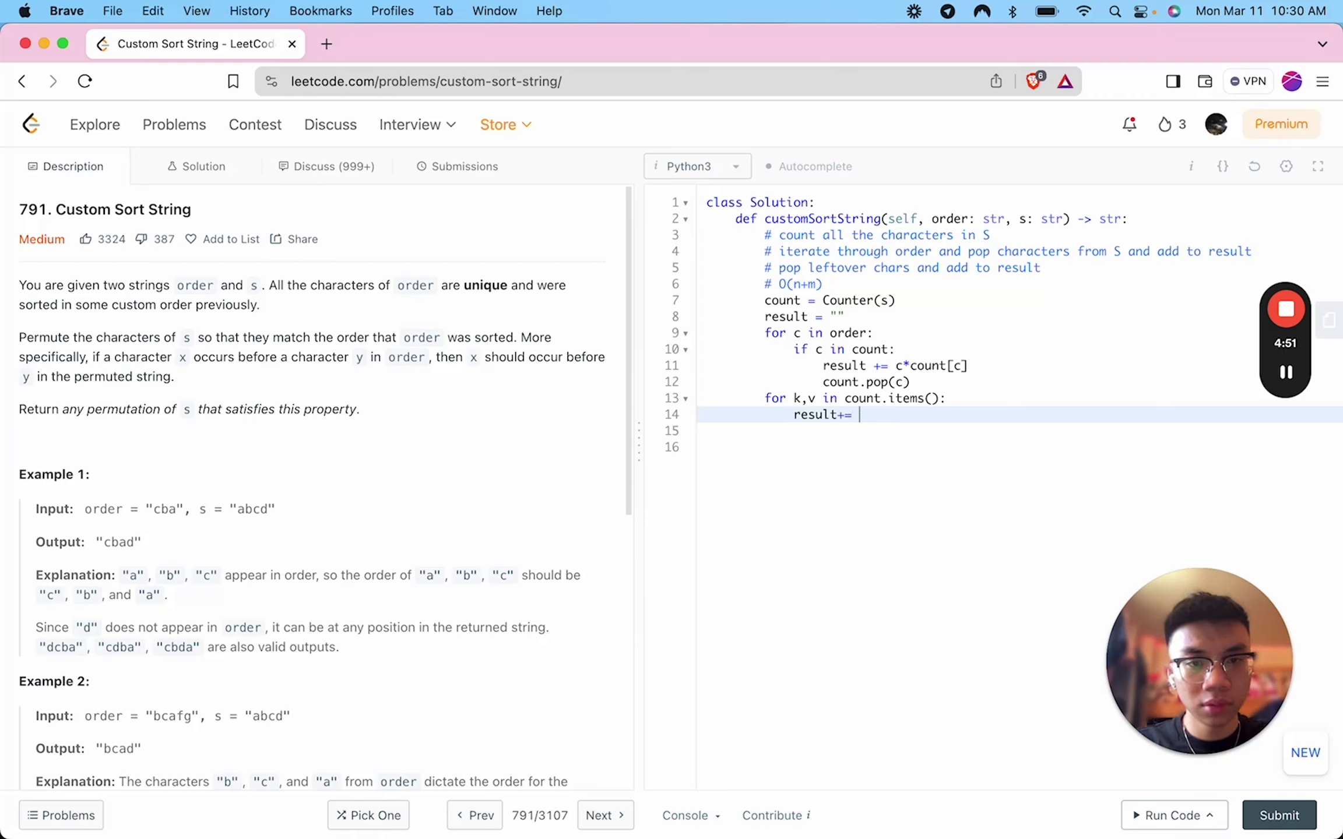
type(" k")
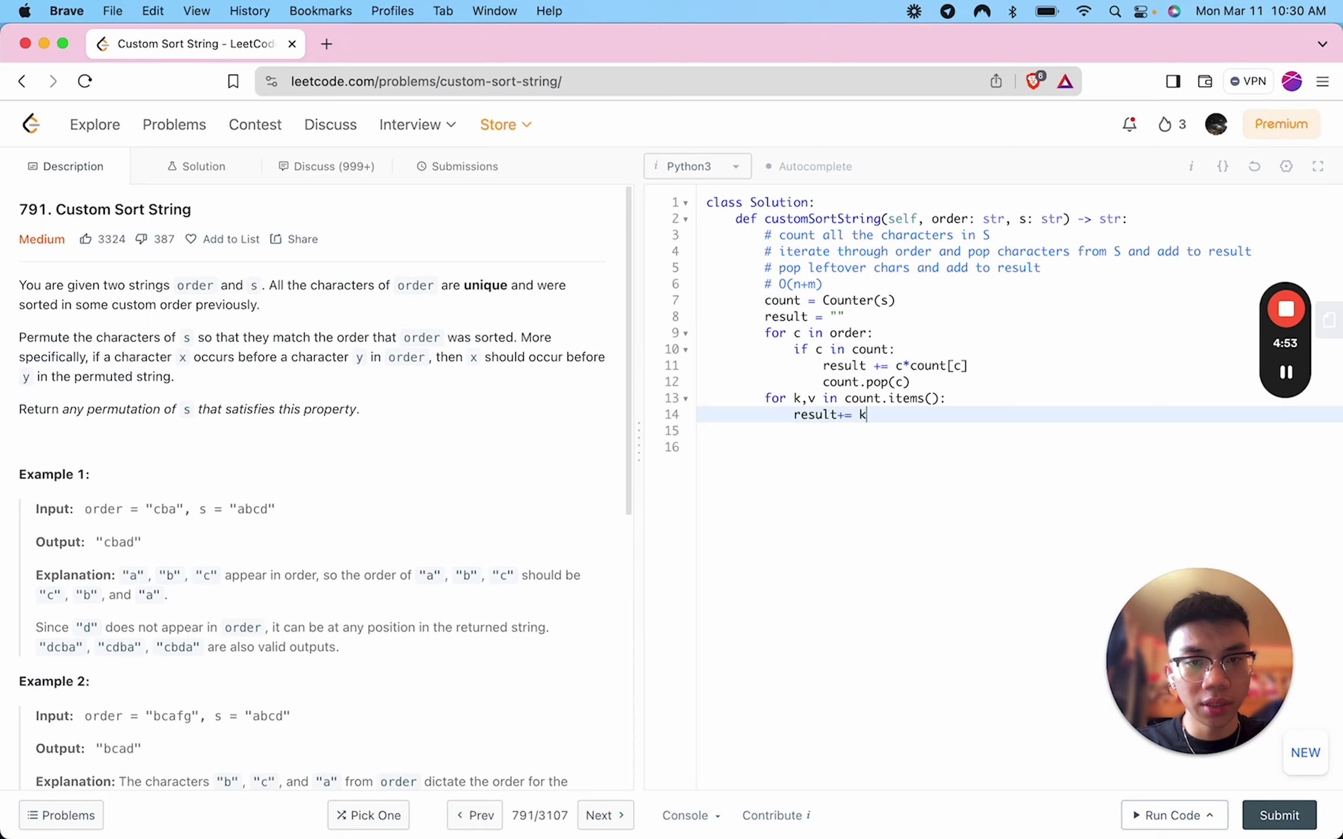
type("*")
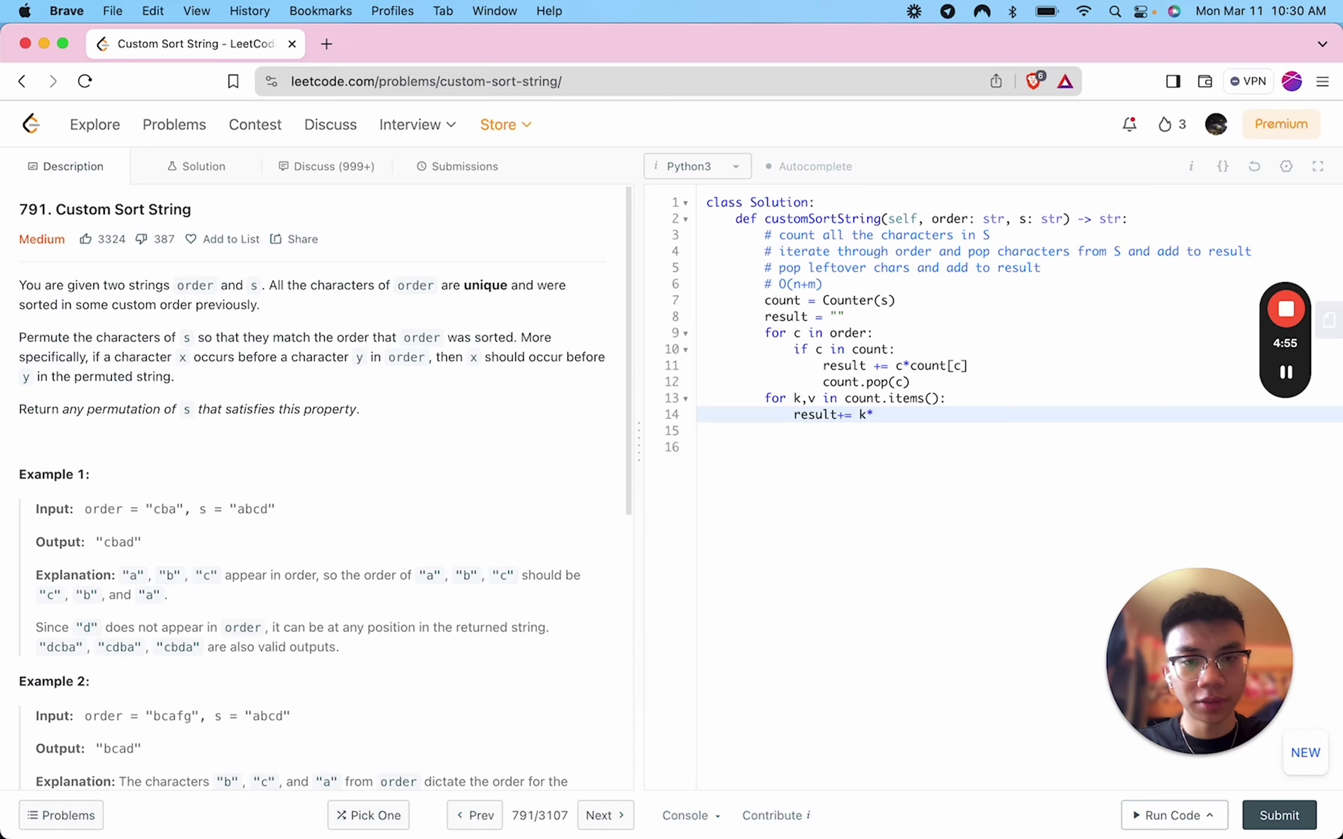
type("v")
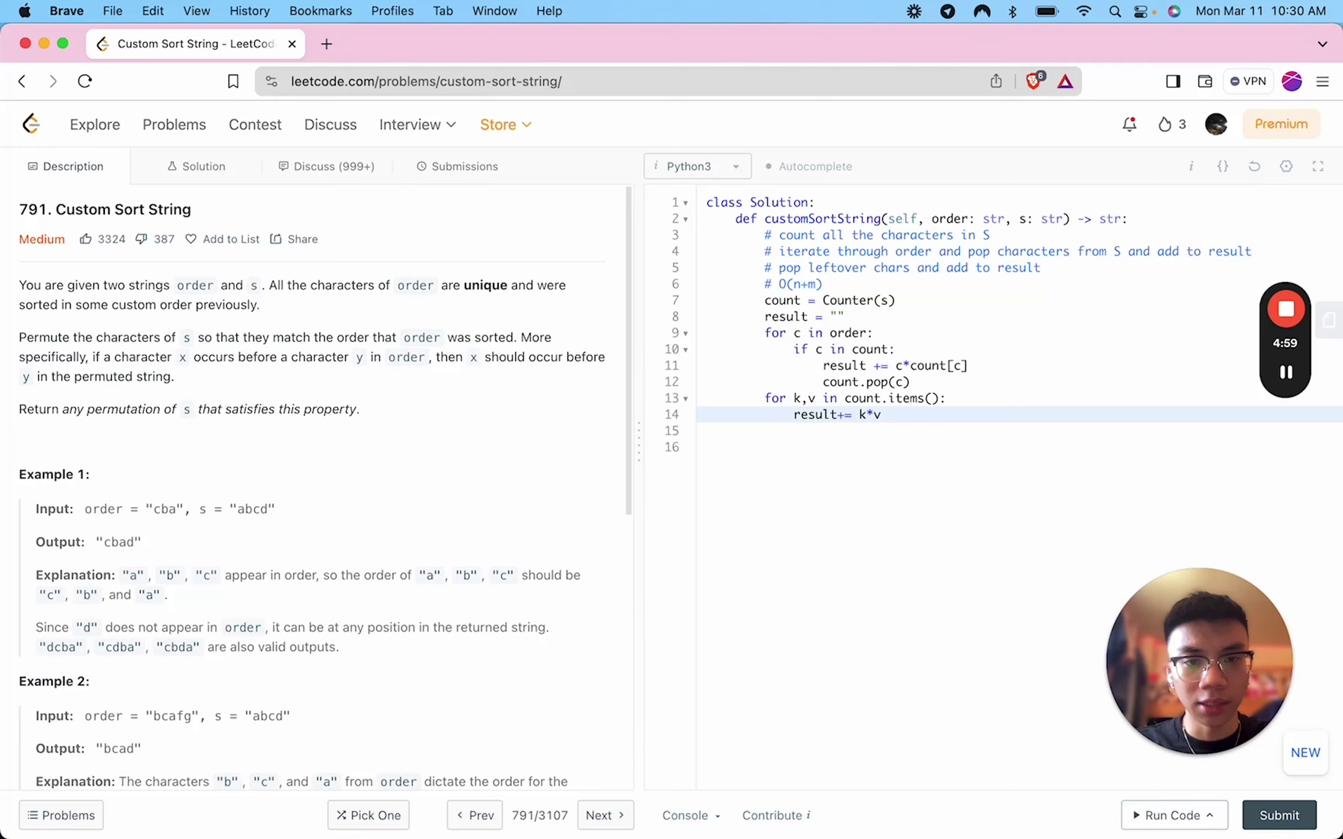
key("Return")
key("BackSpace")
type("return")
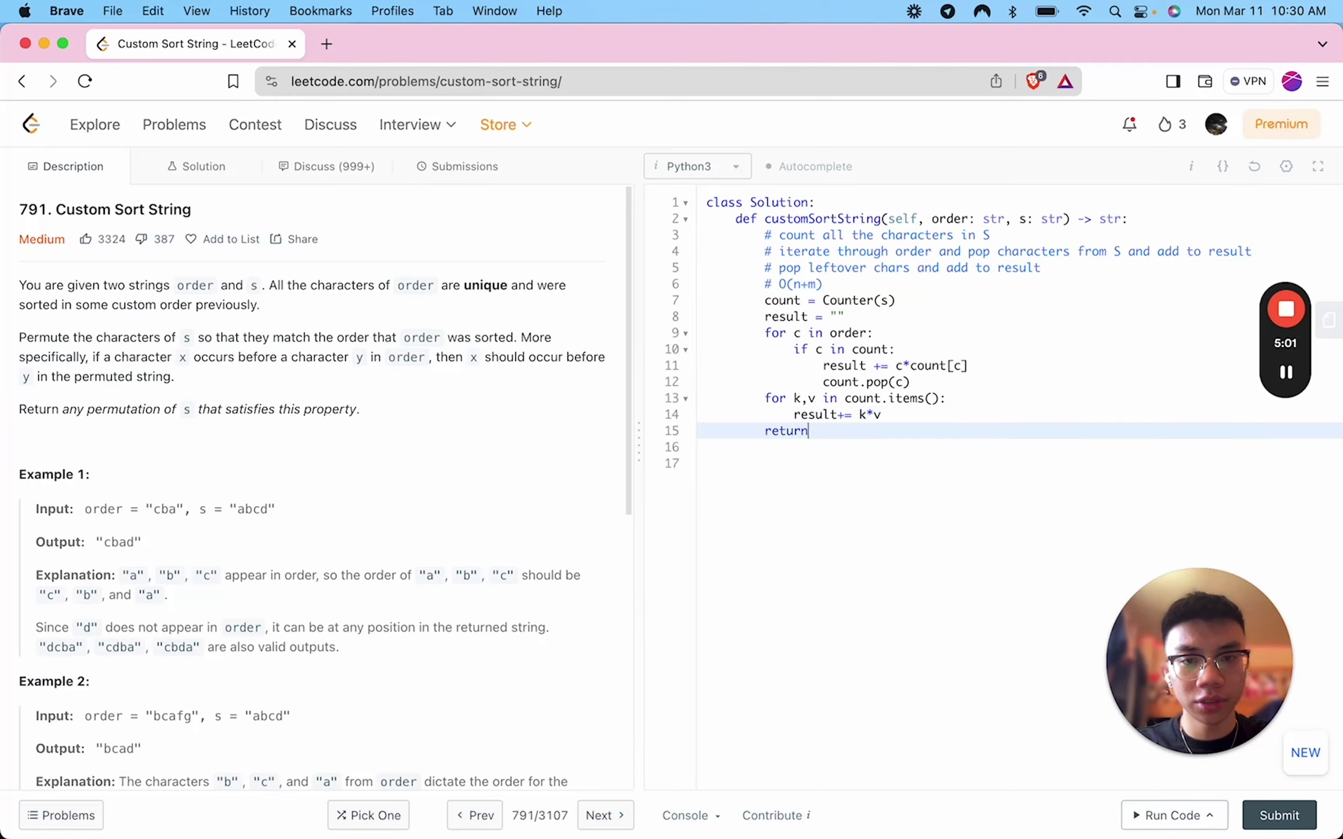
type(" result")
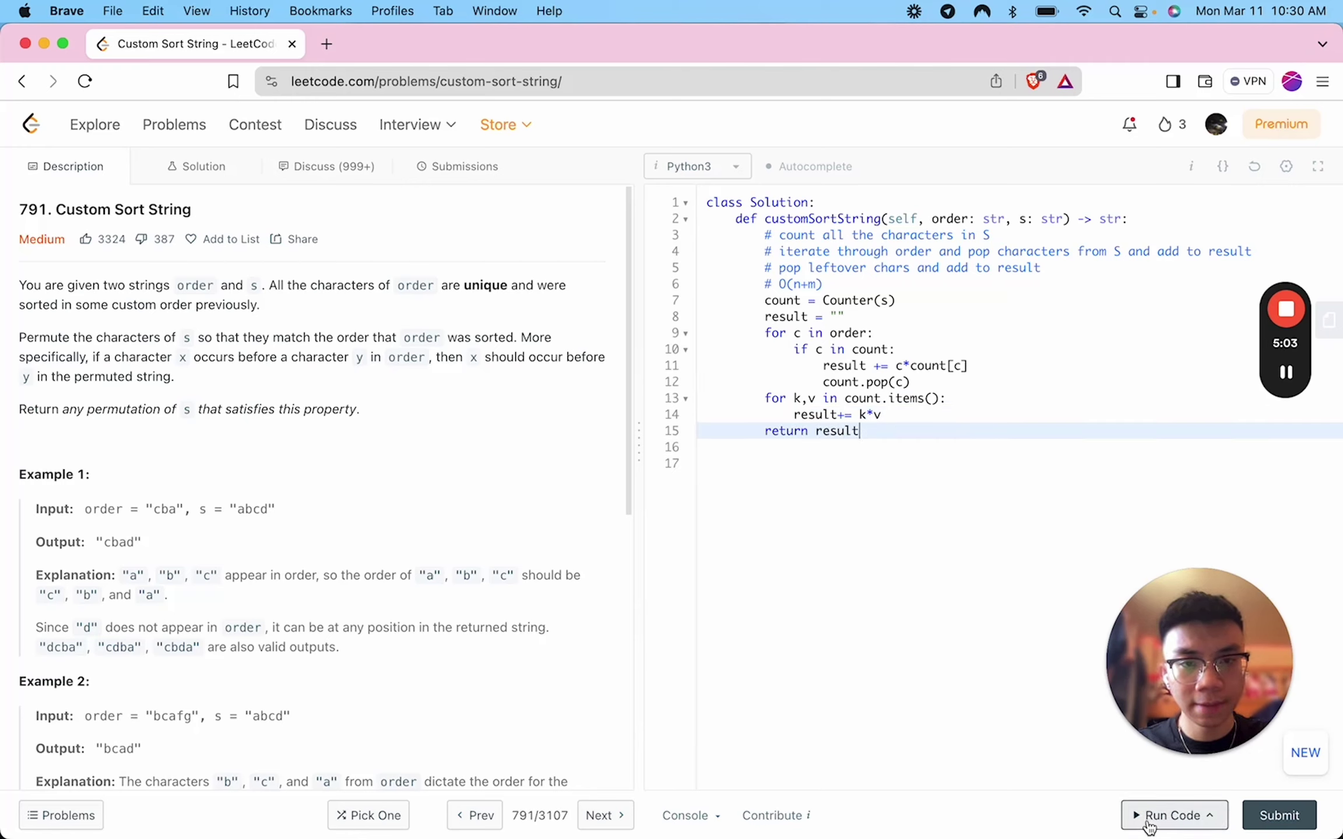
left_click(1133, 816)
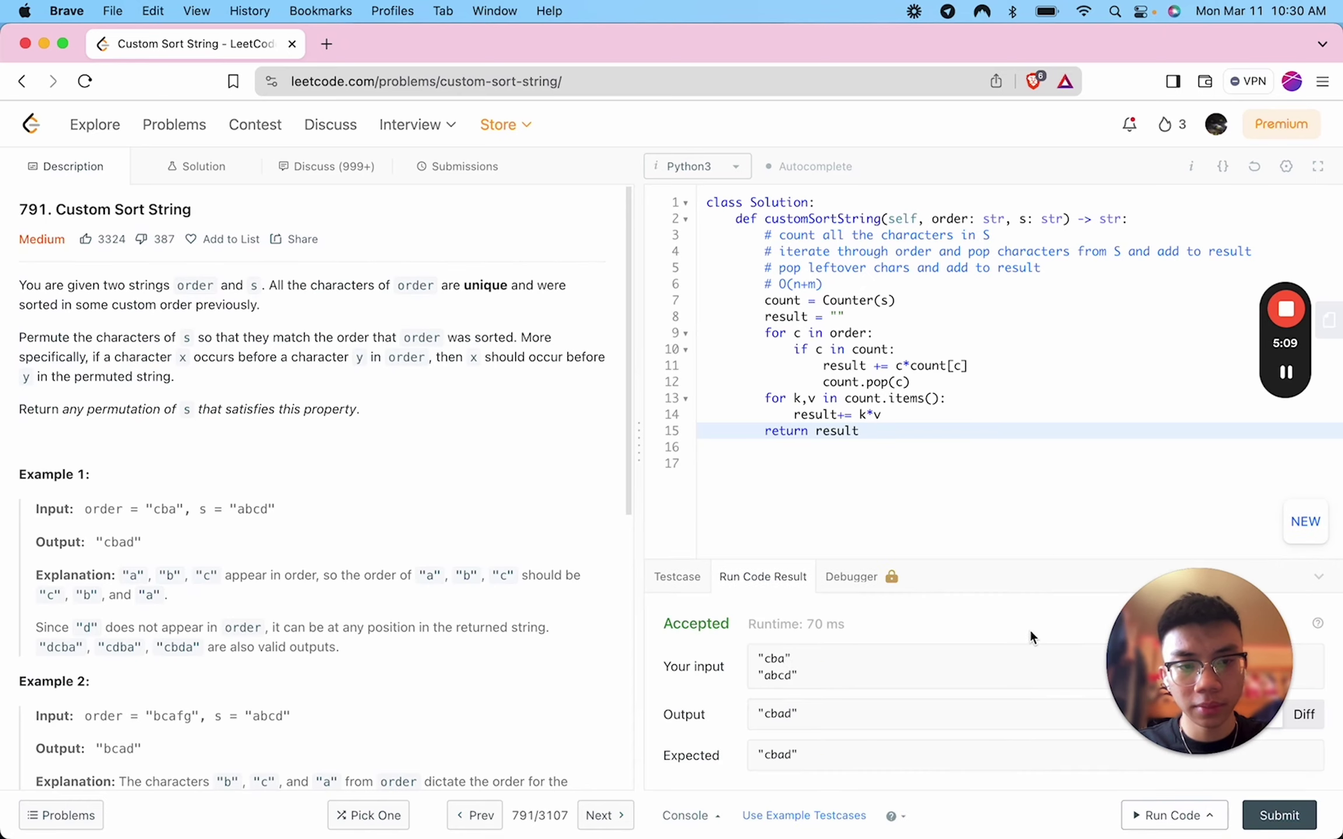
- Submit the solution and dismiss the daily challenge completion popup
left_click(1276, 814)
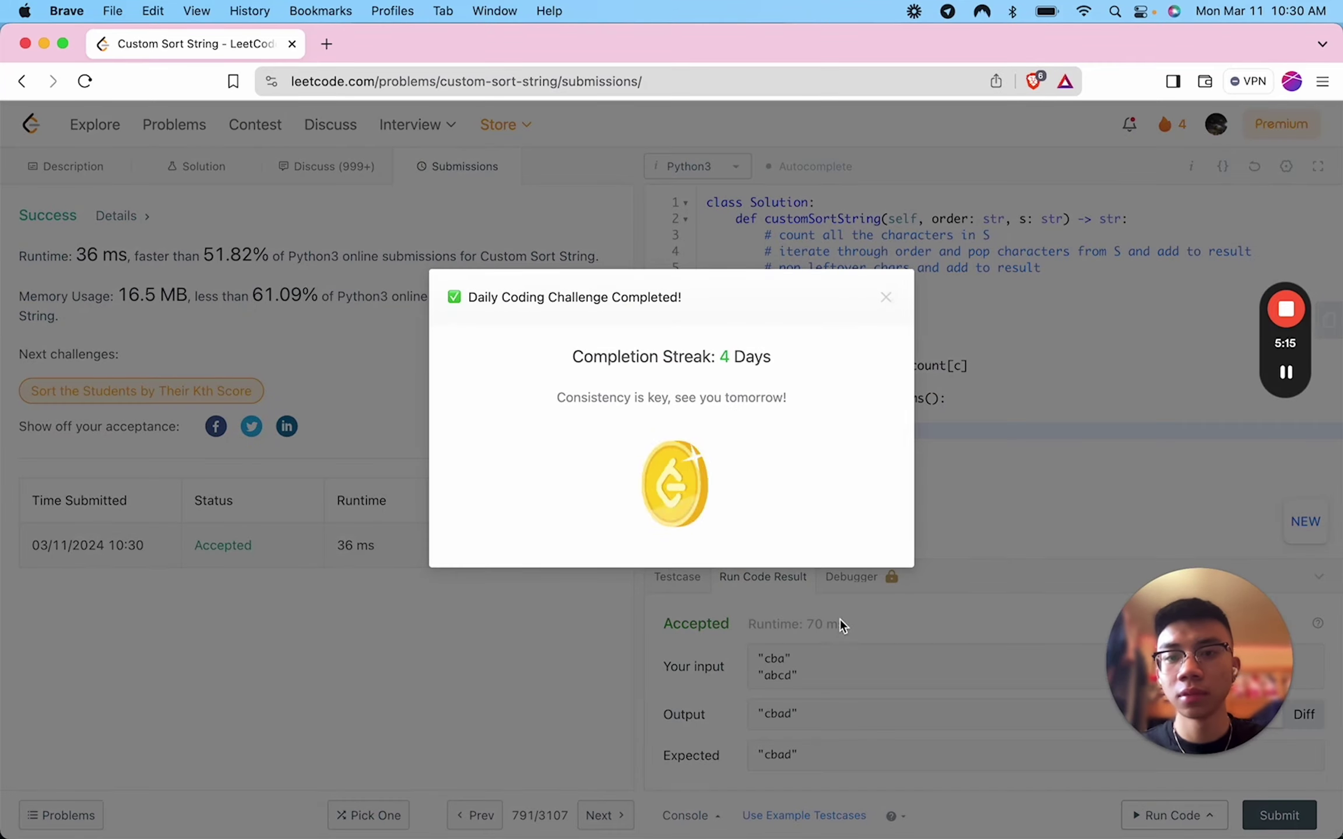
left_click(888, 300)
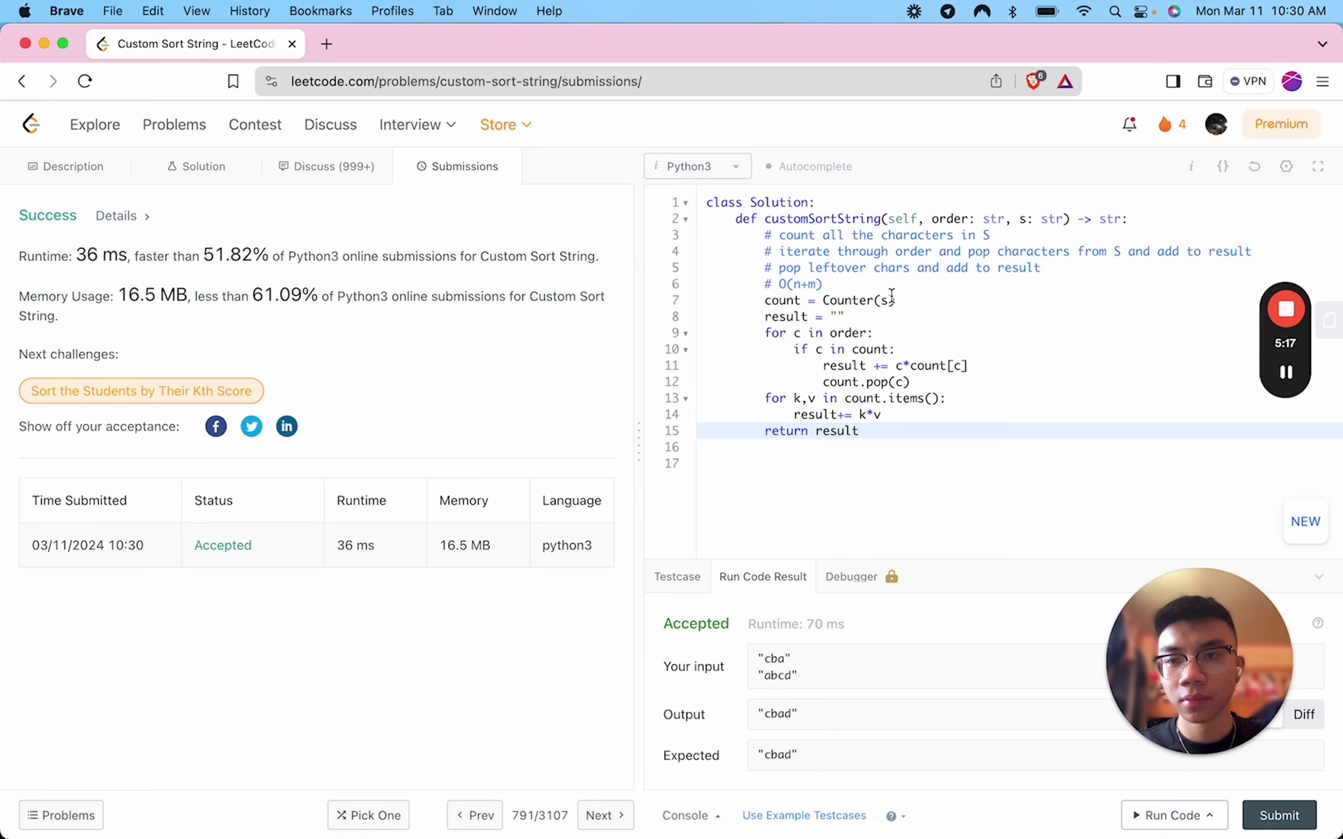